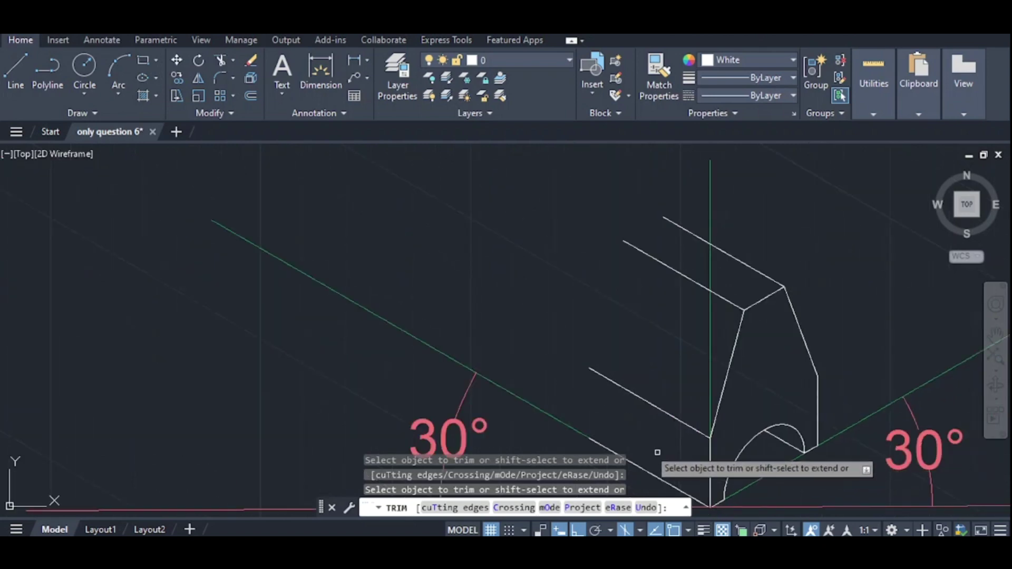
Step: Draw connected lines closing the back end of the block: the vertical base edge, the slanted edge and the short top edge
key(Escape)
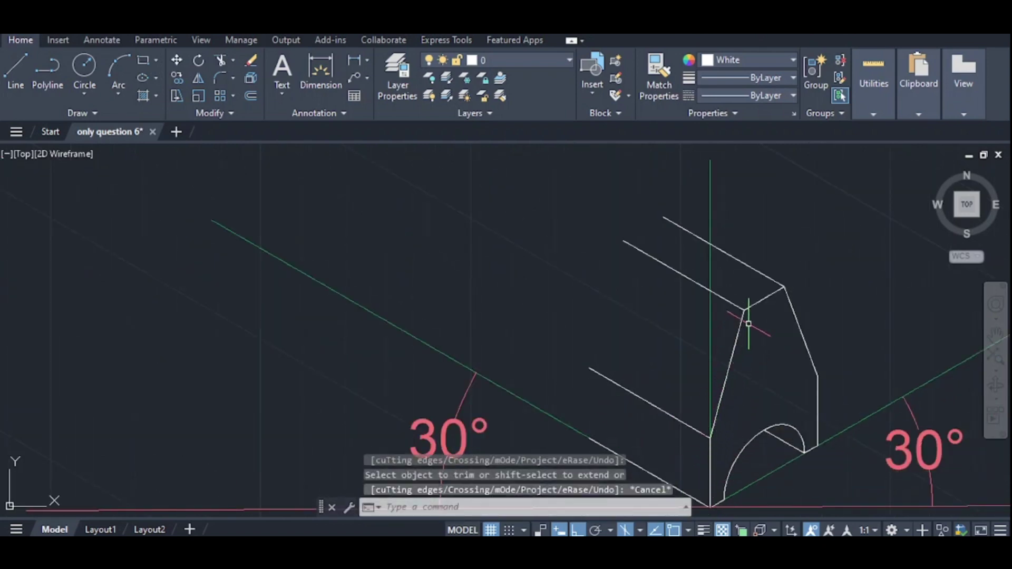
text(l)
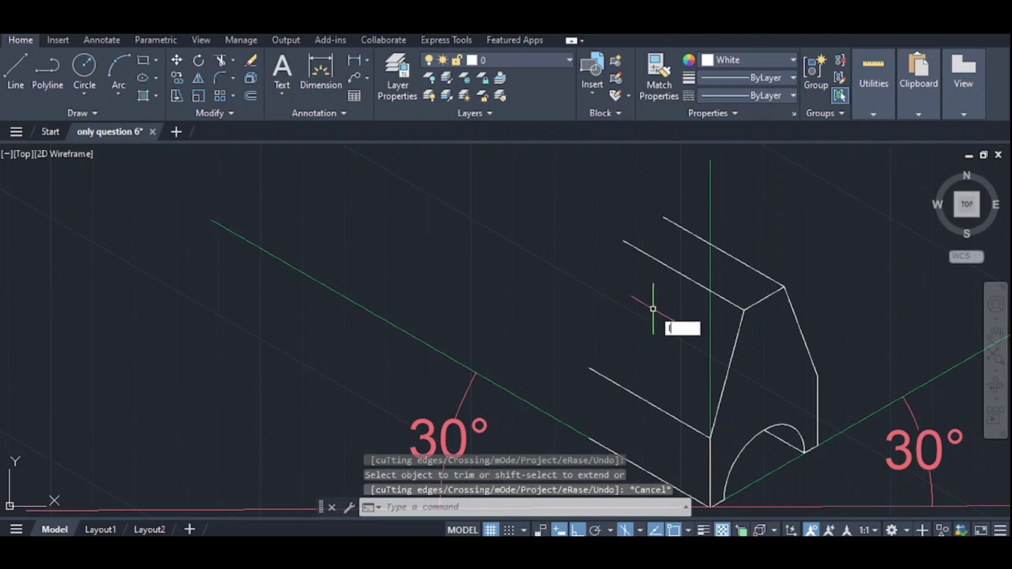
key(Return)
click(589, 438)
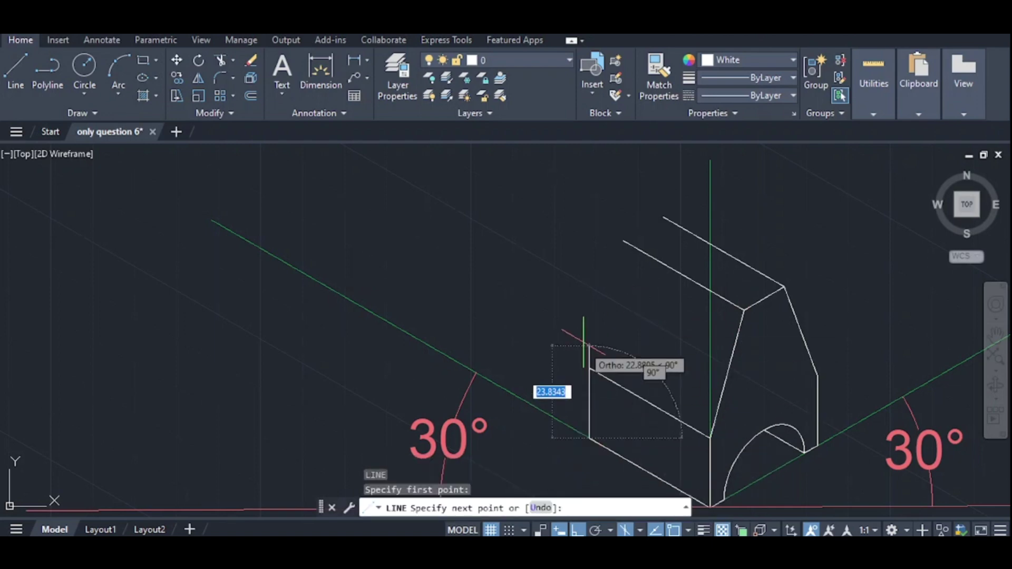
click(589, 367)
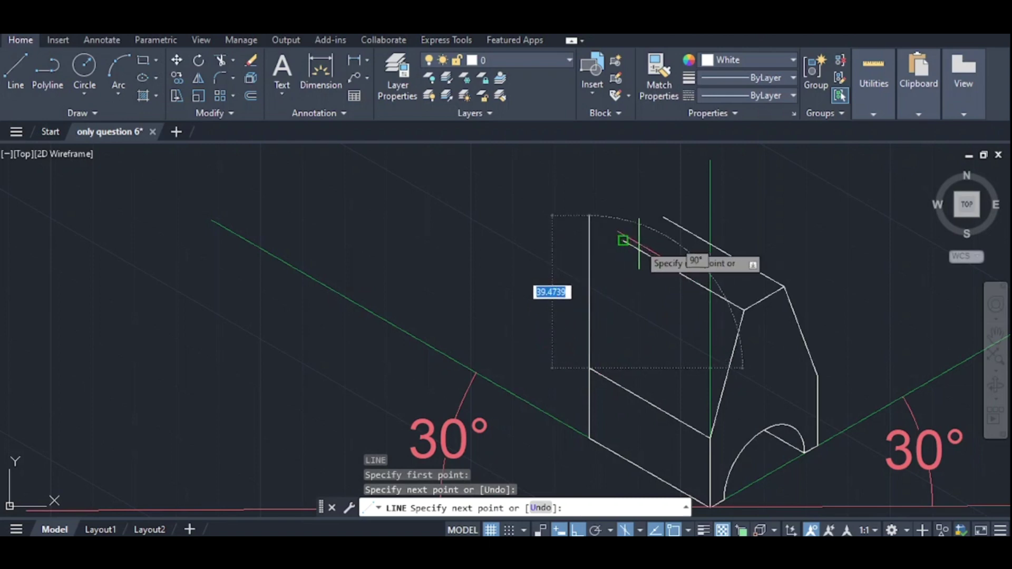
click(623, 240)
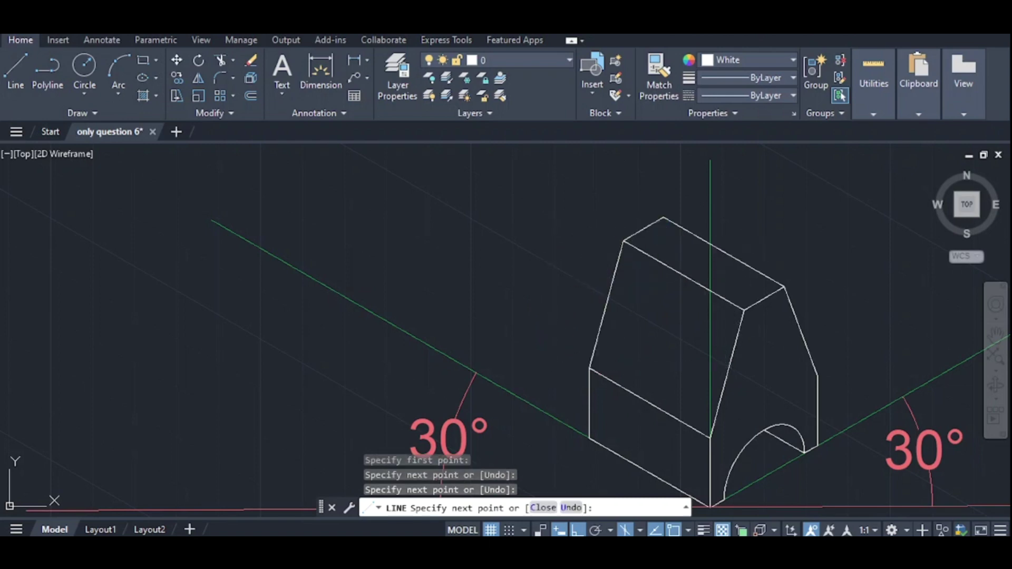
click(663, 218)
key(Escape)
Step: Draw a centre line down the slanted face from the midpoint of its upper edge to the midpoint of its lower edge
scroll(665, 224, down, 5)
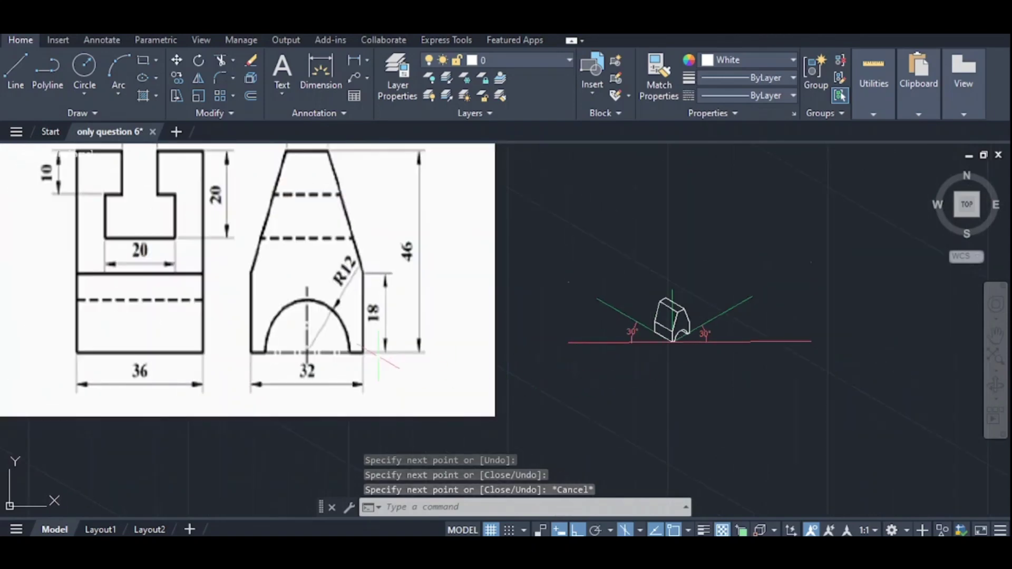
scroll(124, 292, down, 2)
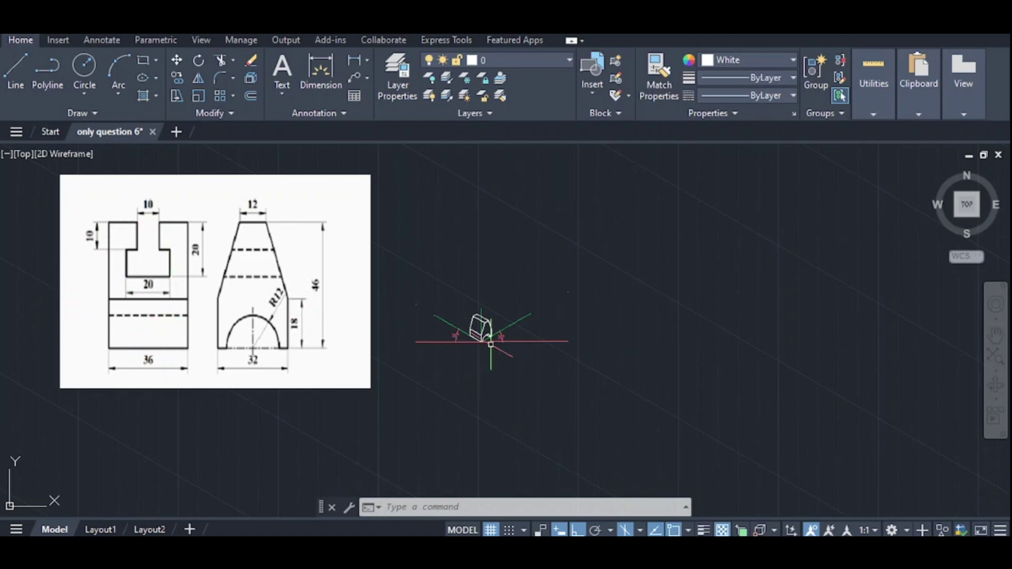
scroll(490, 343, up, 2)
scroll(459, 329, down, 2)
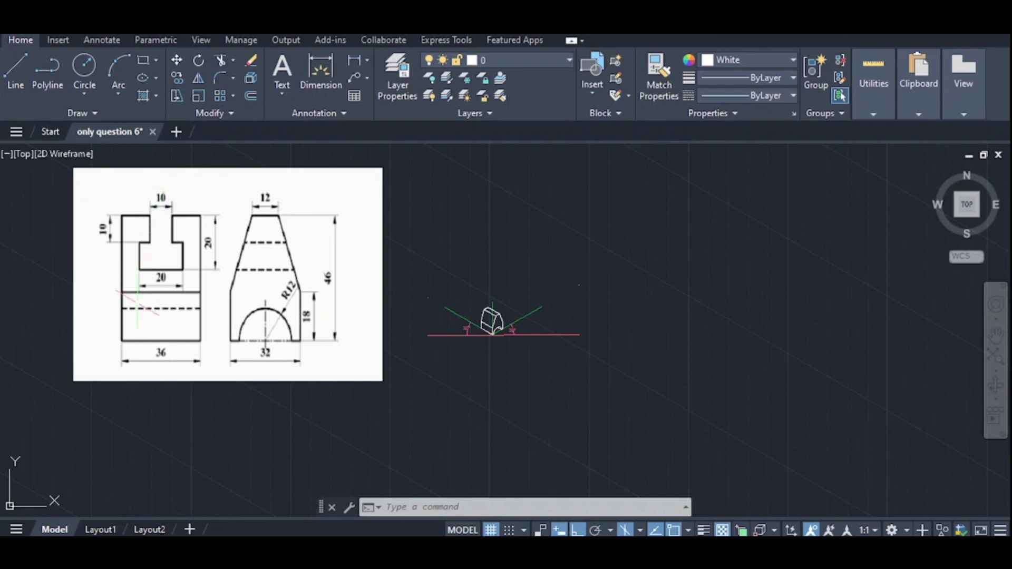
scroll(522, 310, up, 4)
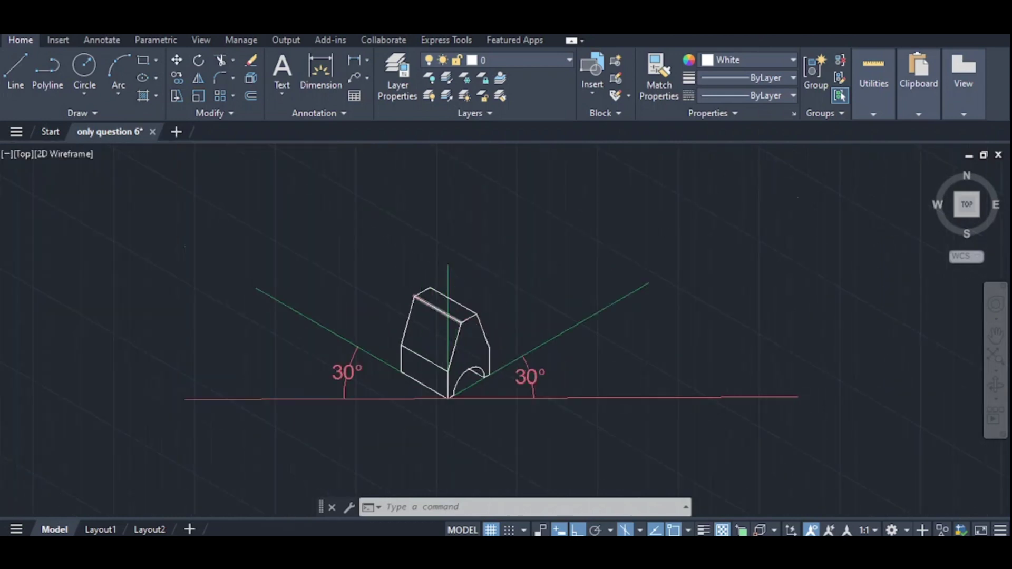
scroll(430, 307, up, 2)
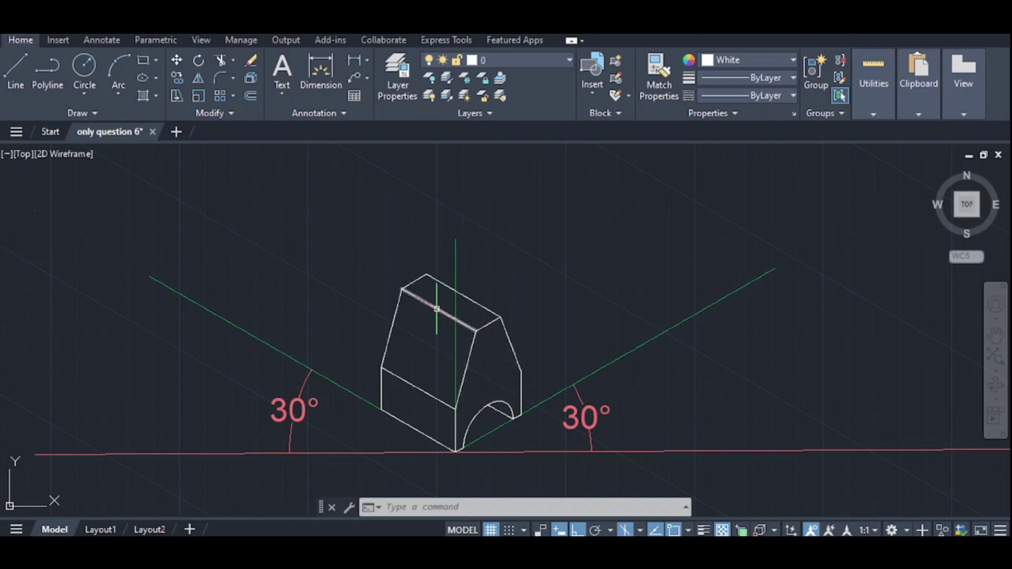
key(l)
key(Return)
click(439, 310)
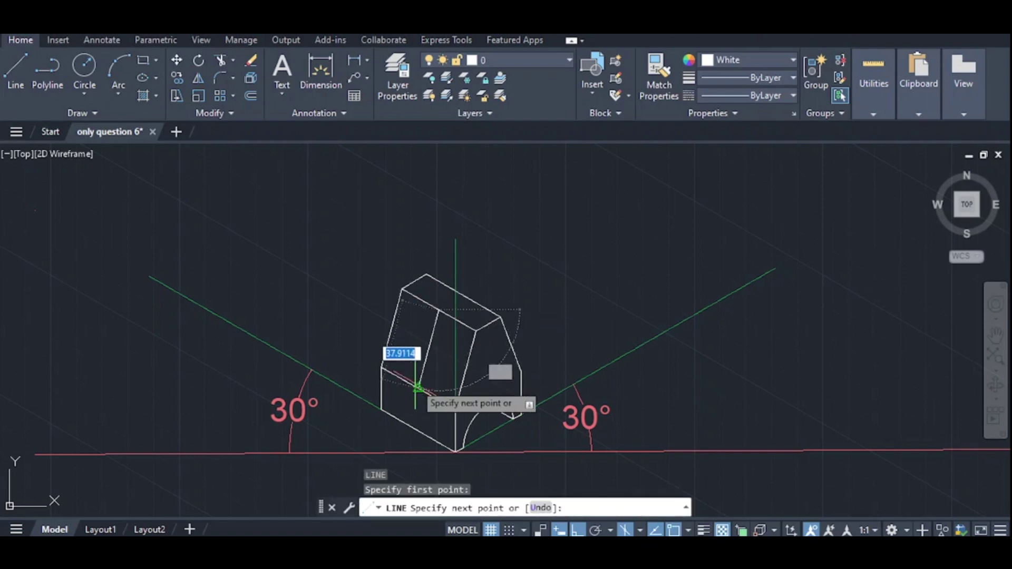
click(418, 380)
key(Escape)
Step: Offset the slanted face's upper edge by 20 down towards the base
scroll(418, 378, down, 8)
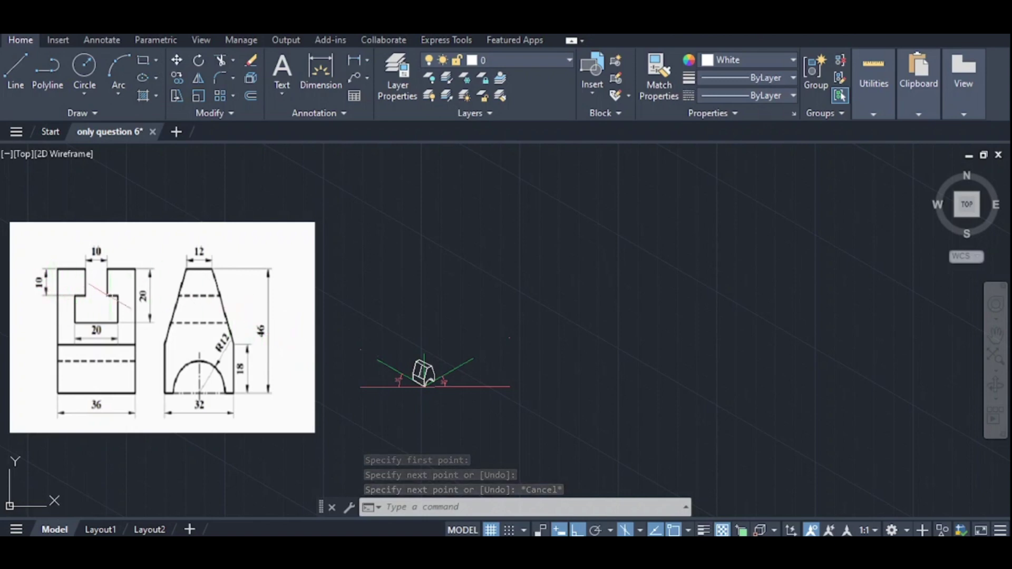
scroll(437, 377, up, 10)
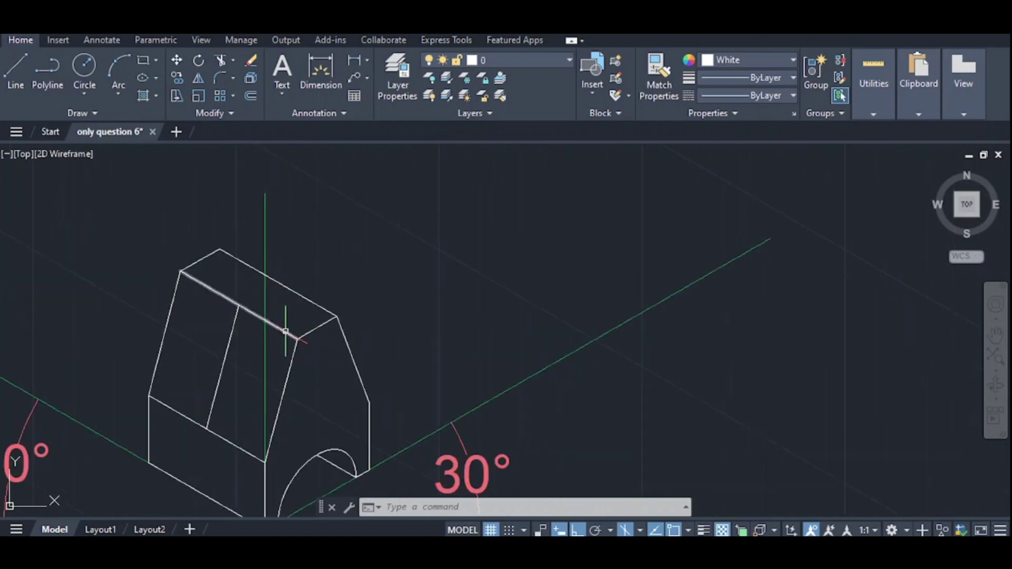
click(285, 331)
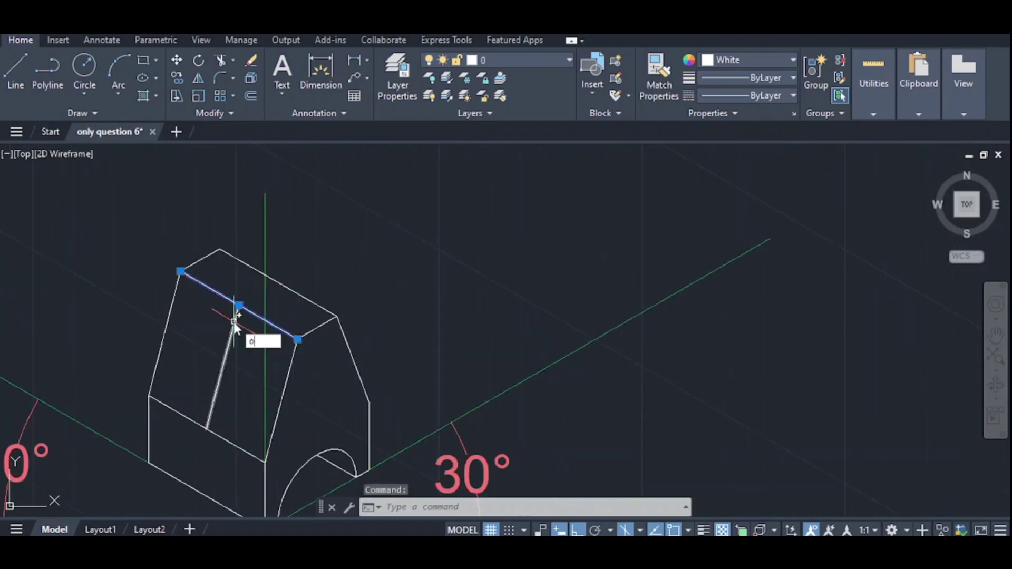
key(Return)
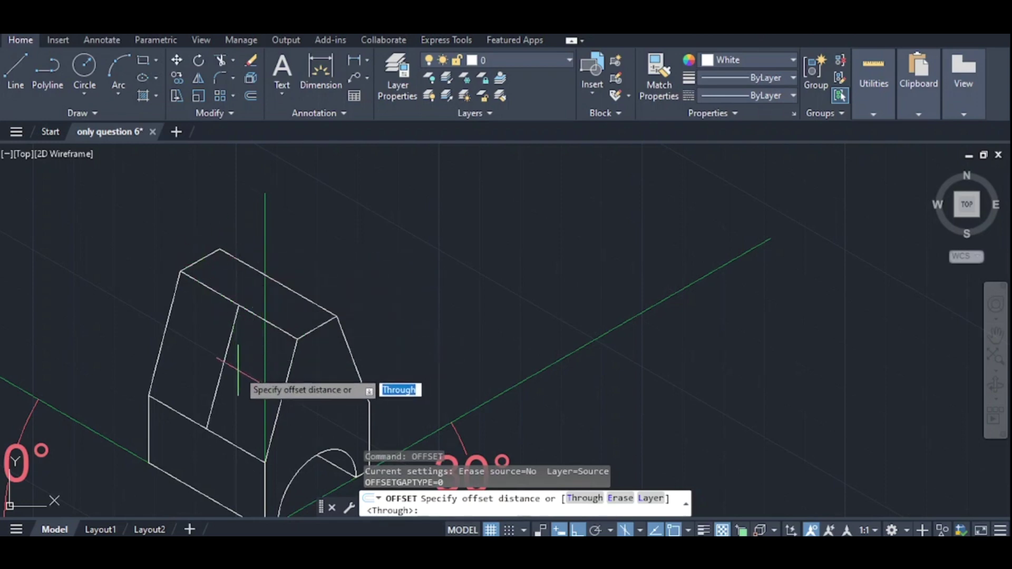
text(20)
key(Return)
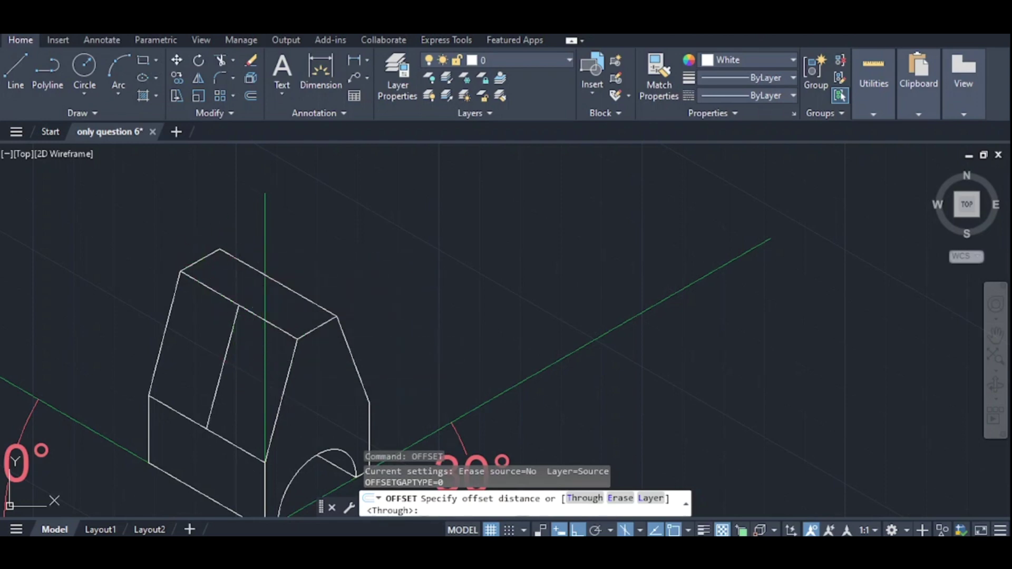
click(225, 368)
key(Escape)
Step: Offset the slanted face's upper edge by 10 to add a second parallel line on the face
click(247, 307)
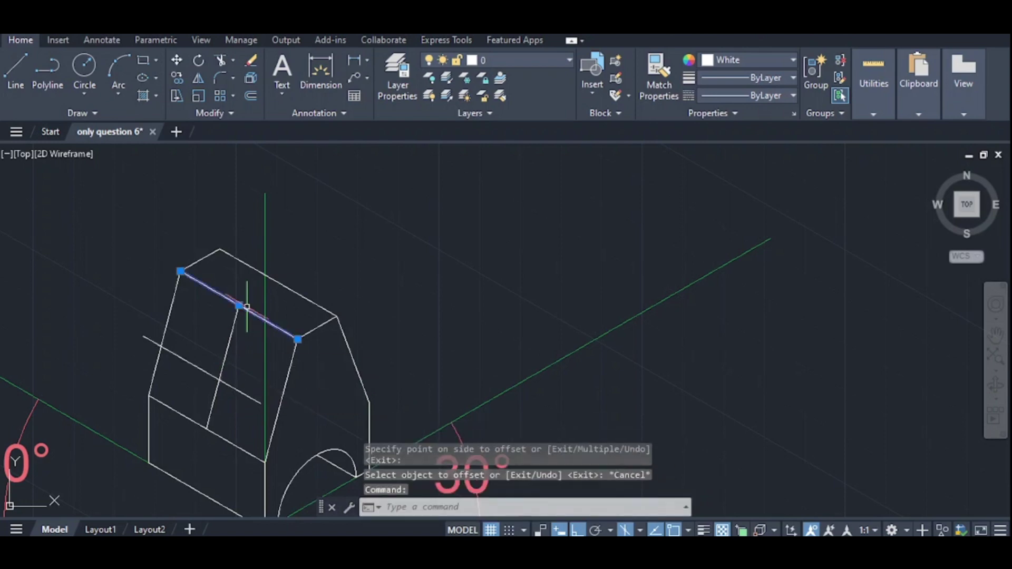
text(of)
key(Return)
text(10)
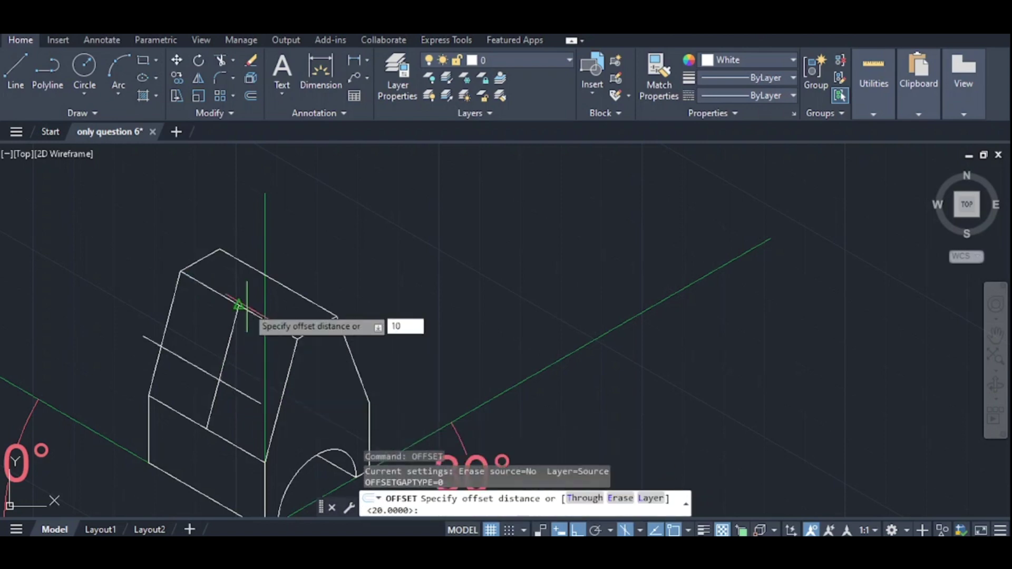
key(Return)
click(241, 345)
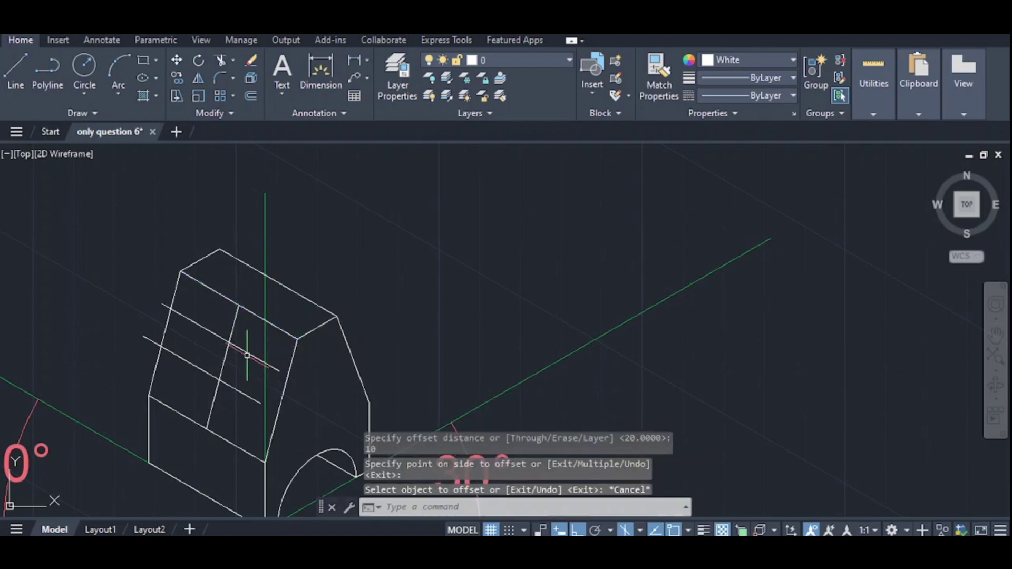
key(Escape)
Step: Extend both offset lines to the slanted face's front edge
scroll(220, 360, up, 2)
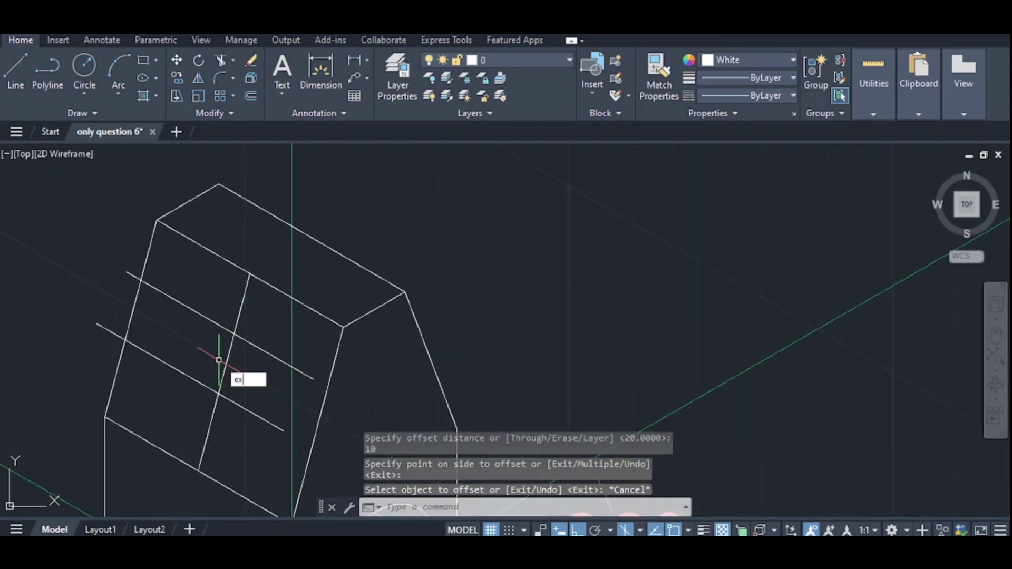
key(Return)
click(268, 349)
key(Return)
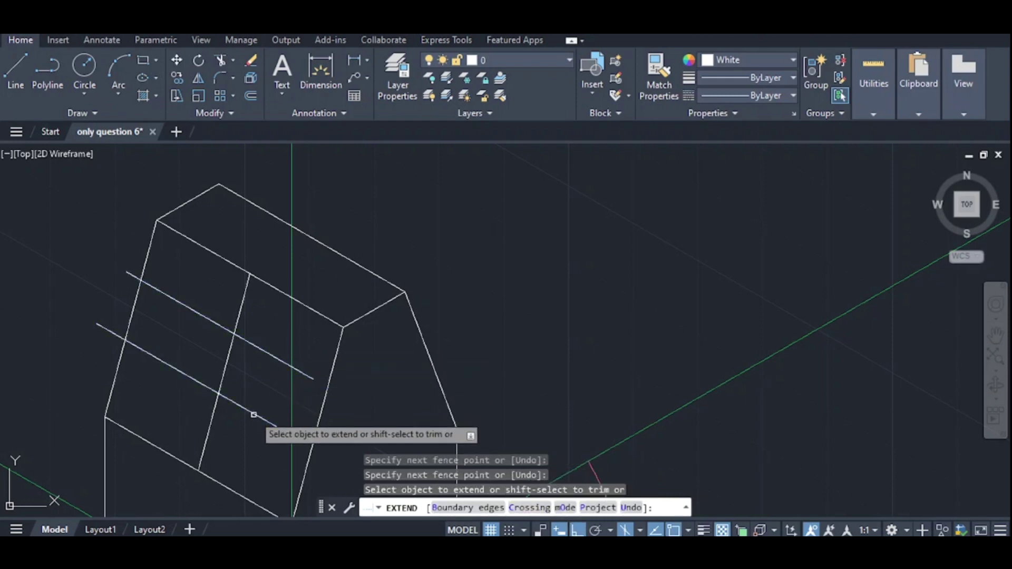
click(239, 405)
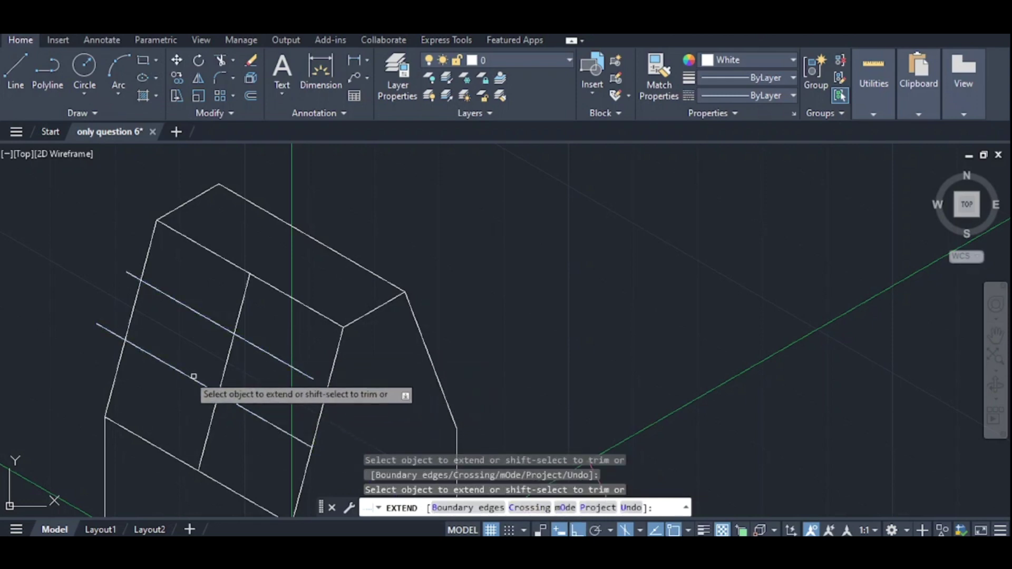
scroll(101, 321, up, 2)
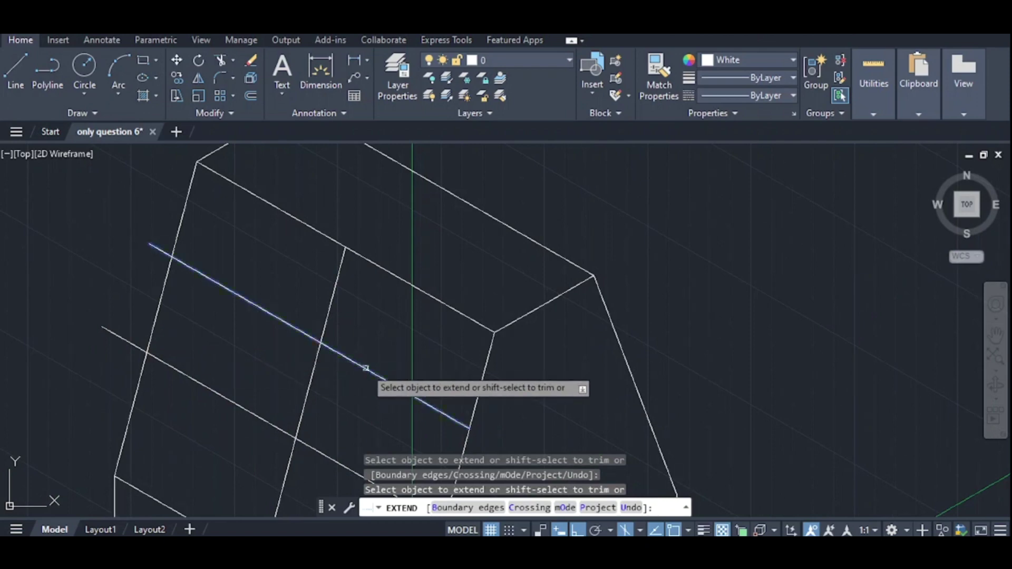
scroll(366, 368, down, 3)
scroll(223, 349, up, 2)
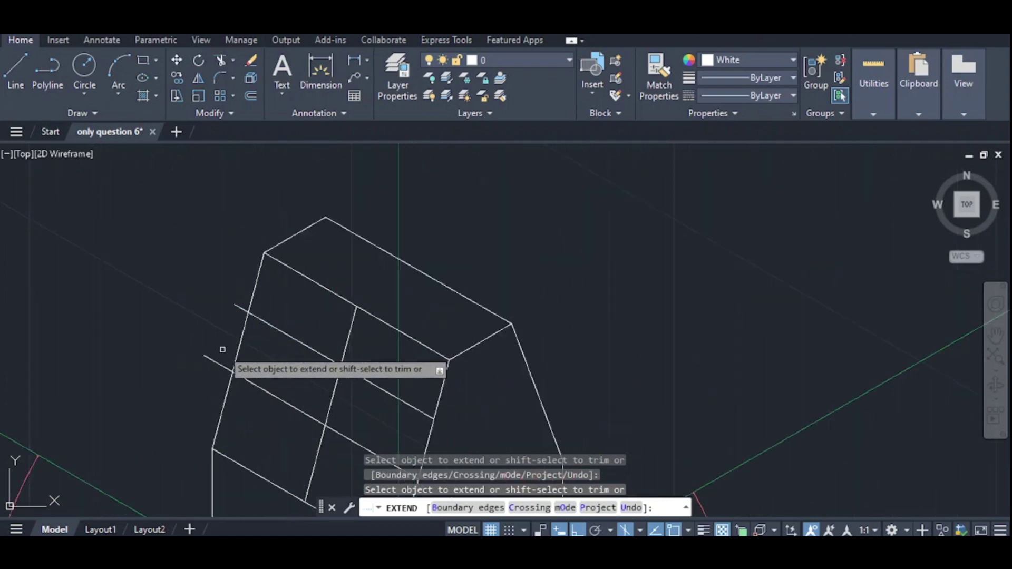
key(Escape)
Step: Trim the overhanging ends of both offset lines at the back slanted edge and remove the slanted face's upper edge
key(Return)
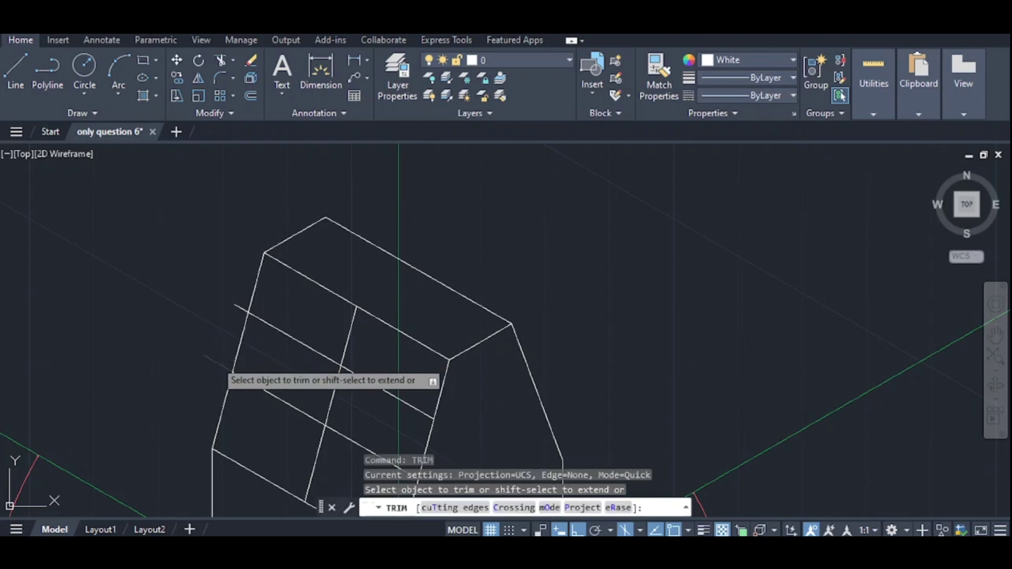
click(242, 303)
click(241, 306)
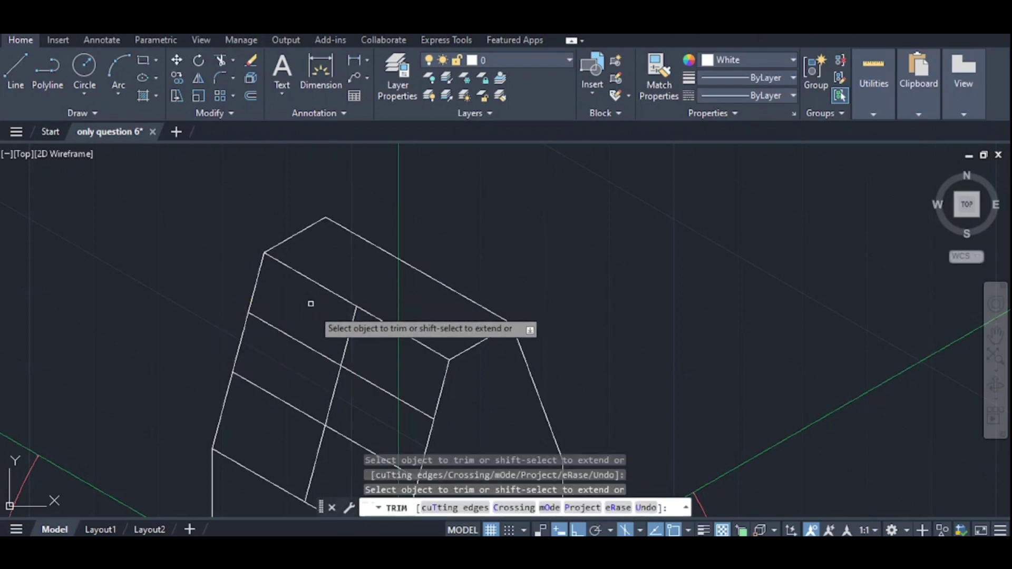
scroll(310, 302, down, 2)
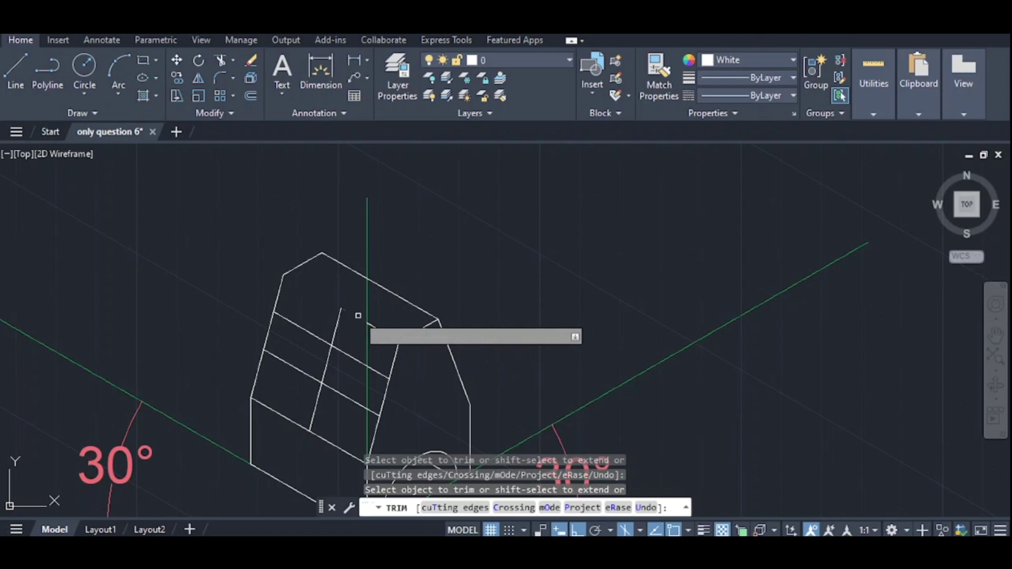
scroll(363, 318, down, 2)
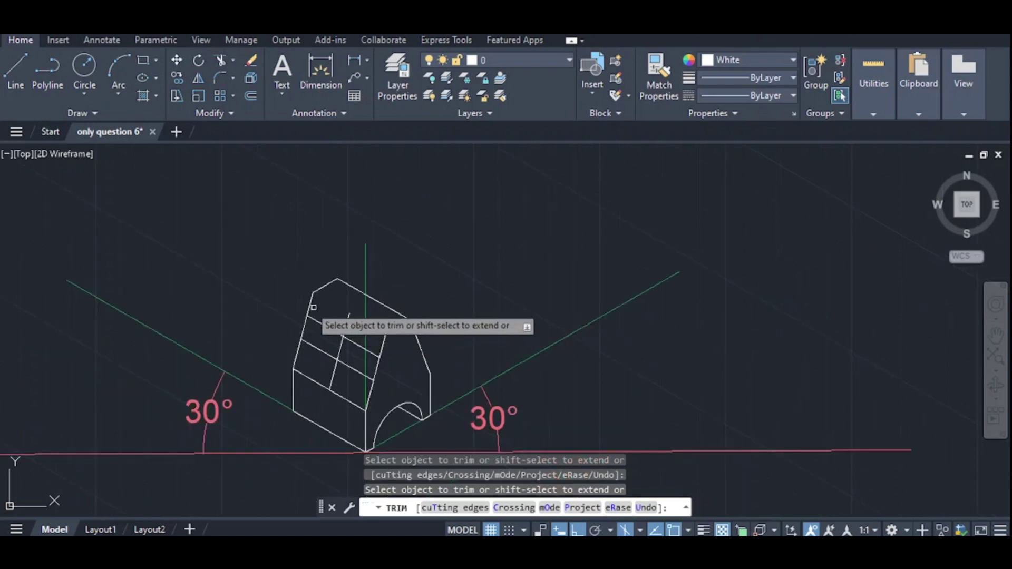
scroll(317, 308, down, 5)
key(Escape)
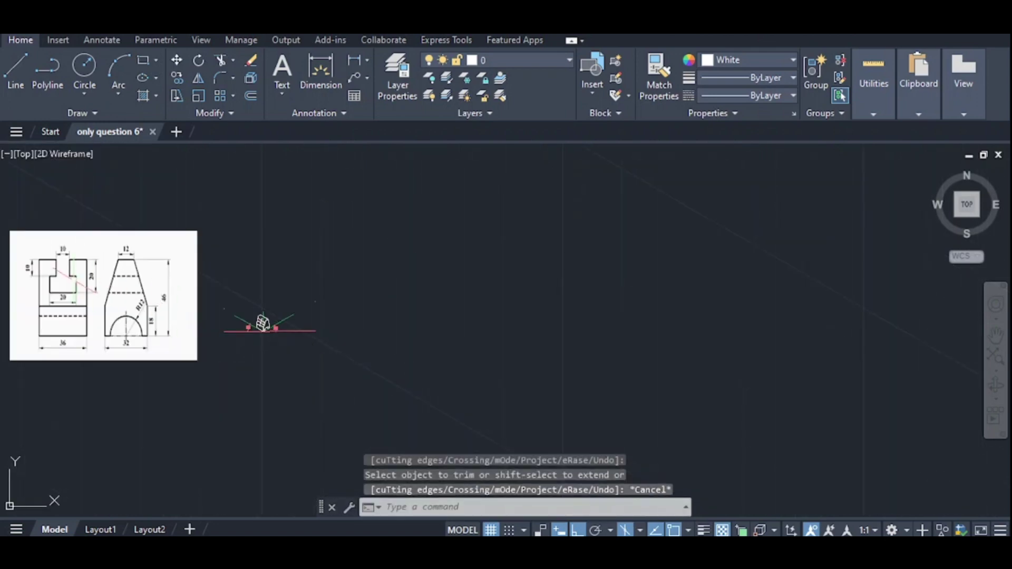
Step: Draw a 5-unit line at 150° from the upper end of the slanted face's centre line
scroll(59, 273, up, 2)
scroll(369, 345, up, 8)
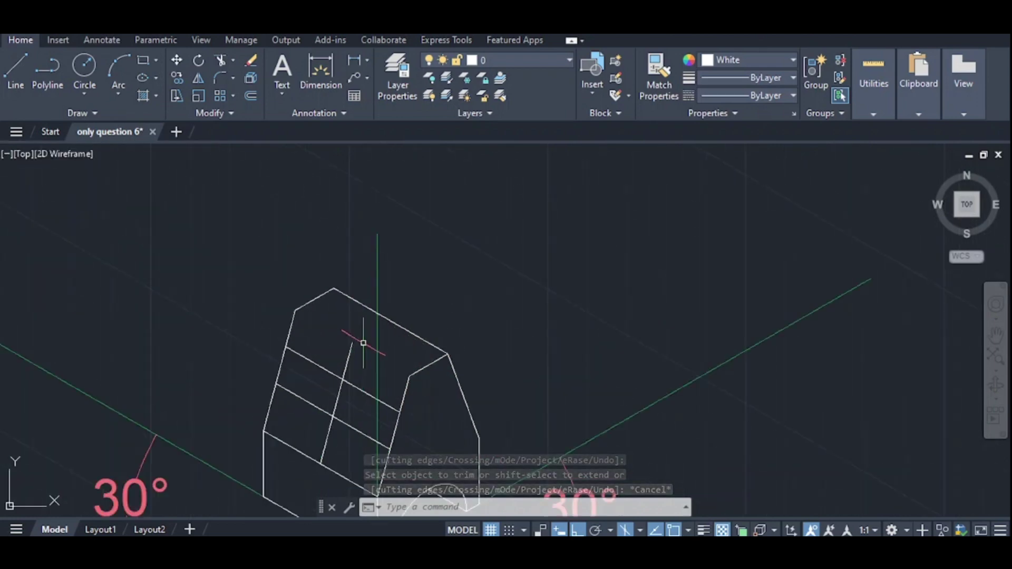
text(l)
key(Return)
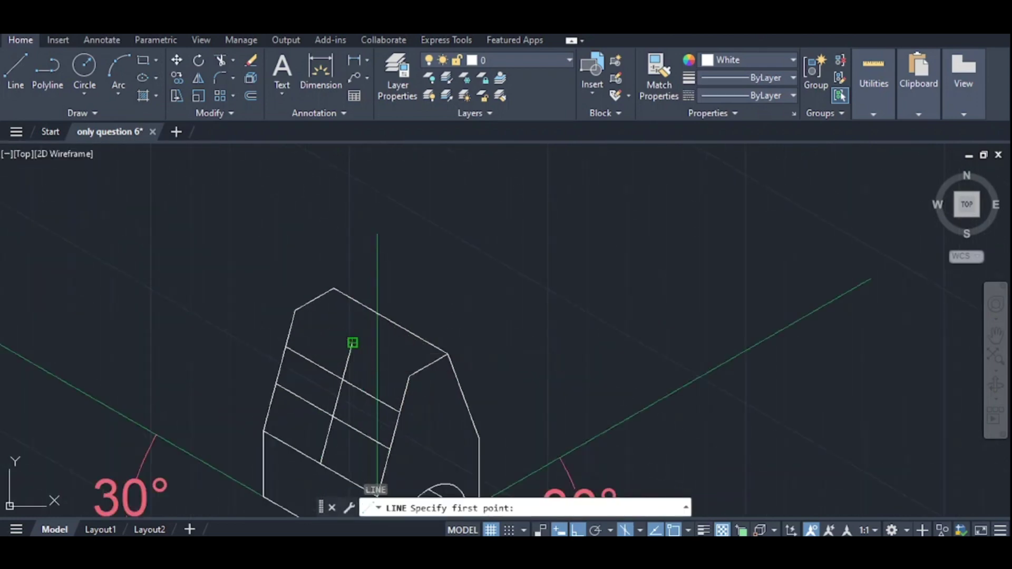
click(353, 343)
text(5)
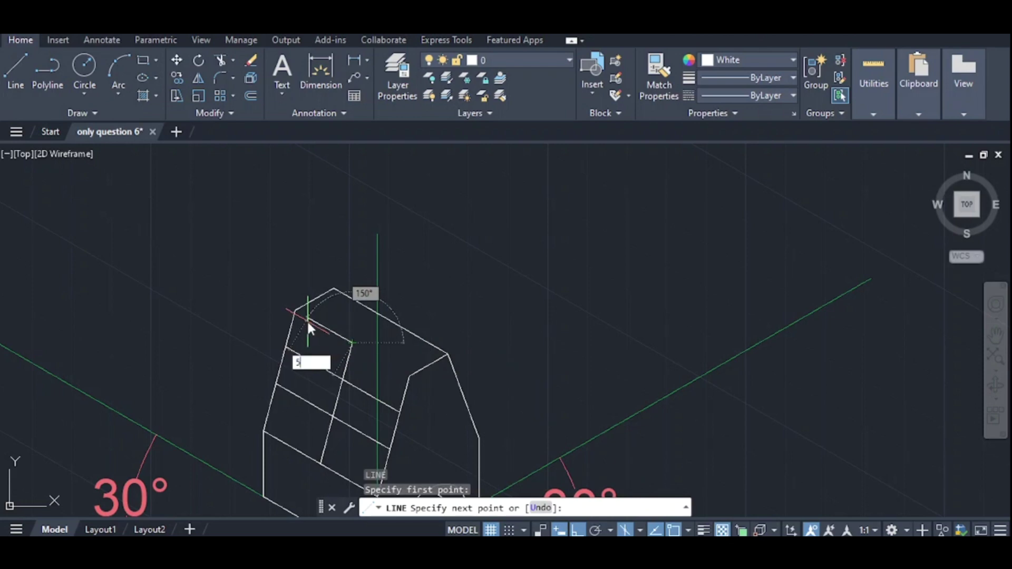
key(Return)
key(Escape)
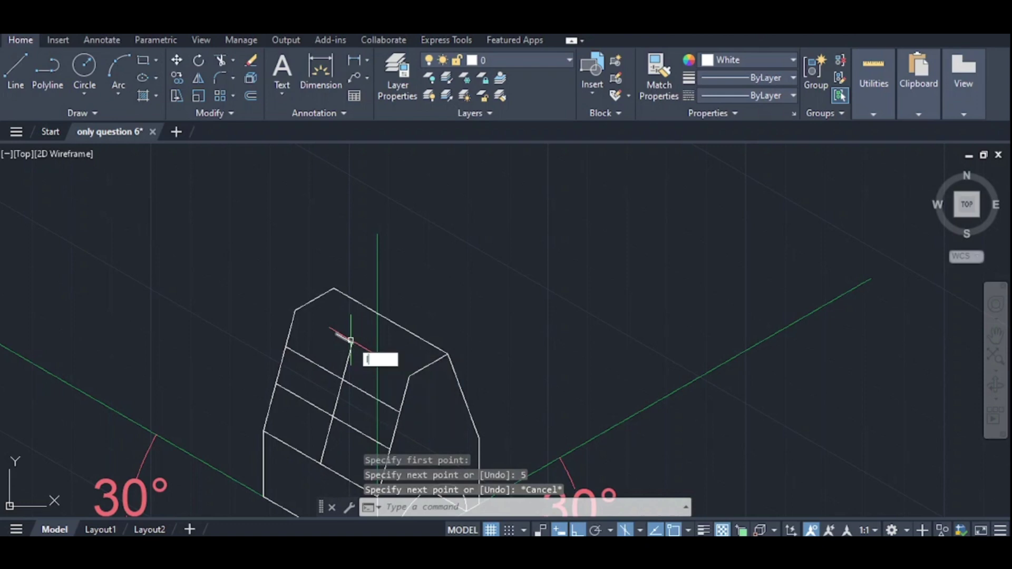
Step: Draw another 5-unit line from the centre line's upper end in the opposite direction, completing the 10-wide slot opening
key(Return)
scroll(351, 347, up, 4)
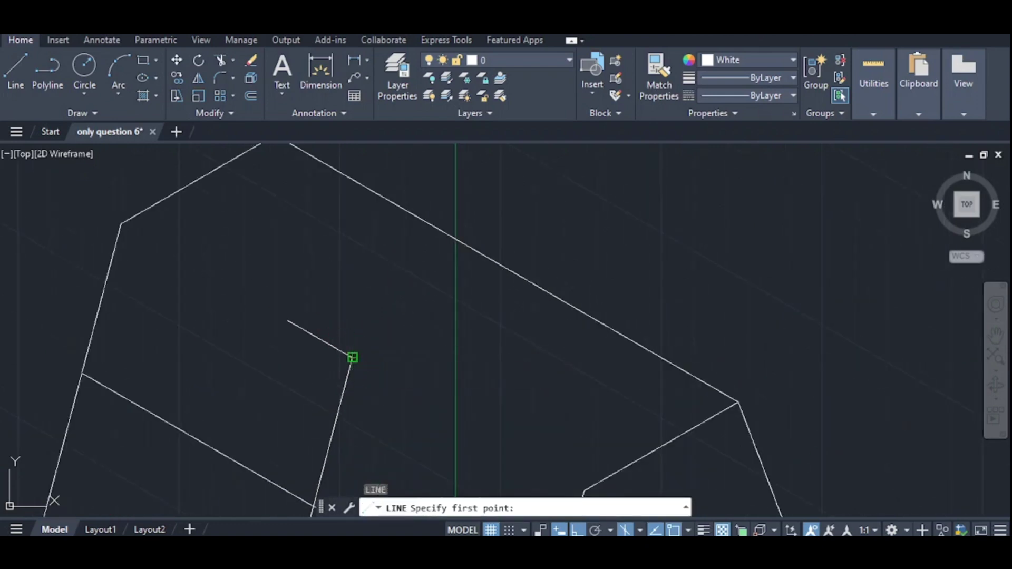
click(350, 348)
text(5)
key(Return)
scroll(436, 378, down, 4)
key(Escape)
scroll(413, 360, down, 5)
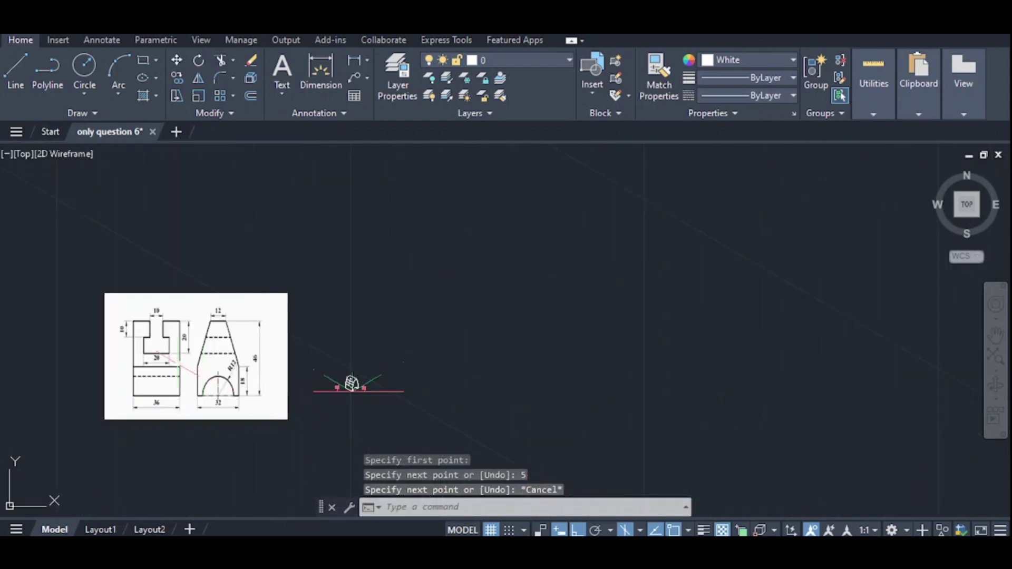
Step: Set the colour for new objects to red 205,32,39 after checking the slot dimensions in the reference views
scroll(351, 384, up, 2)
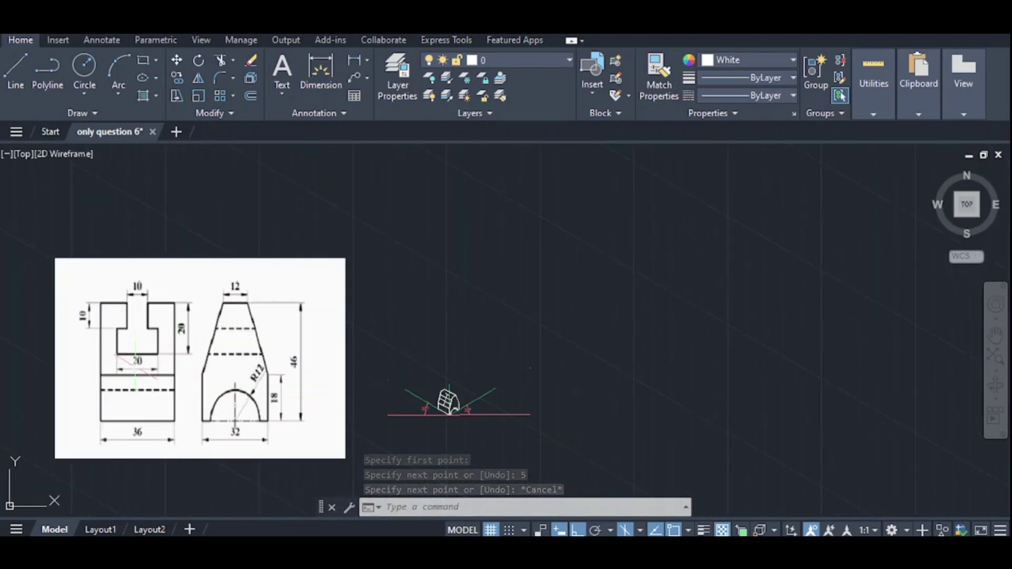
scroll(448, 405, up, 6)
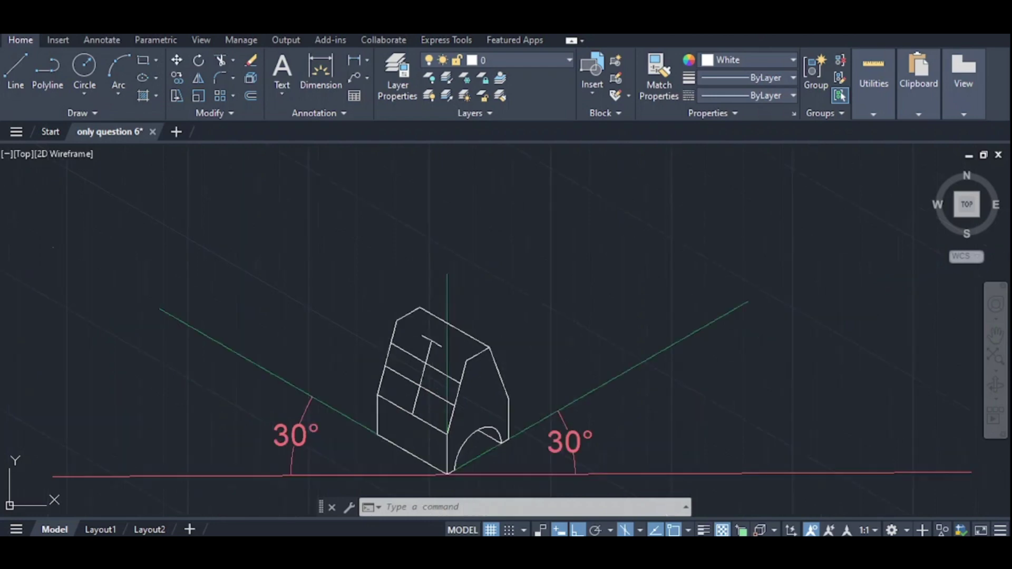
scroll(400, 411, down, 8)
scroll(290, 383, up, 6)
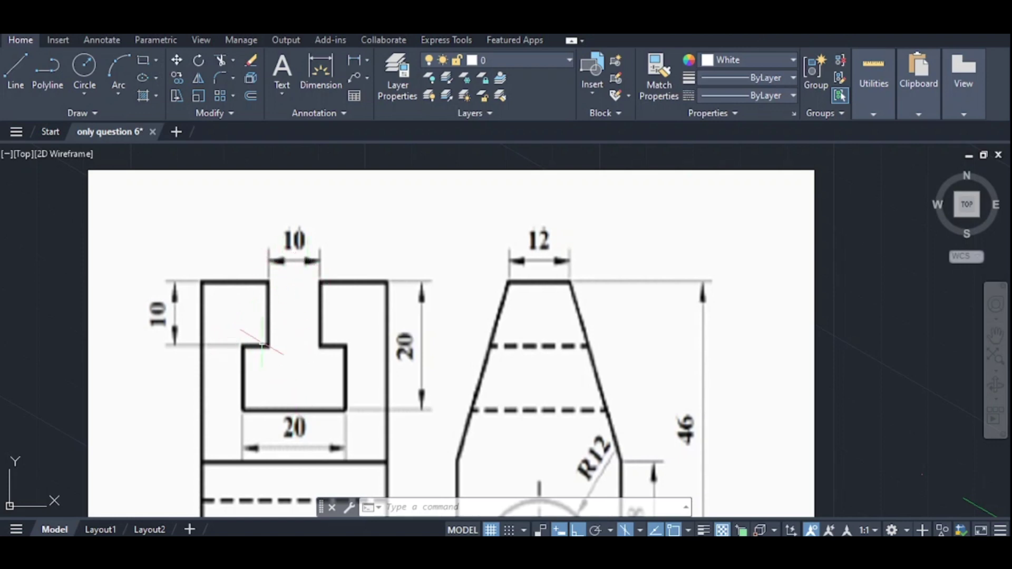
scroll(367, 342, down, 4)
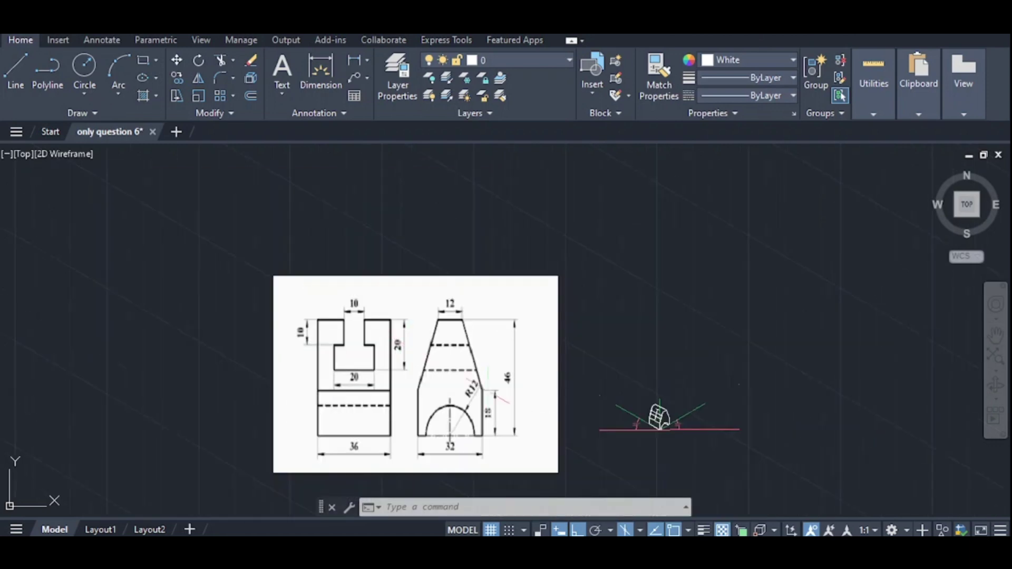
click(763, 60)
click(752, 130)
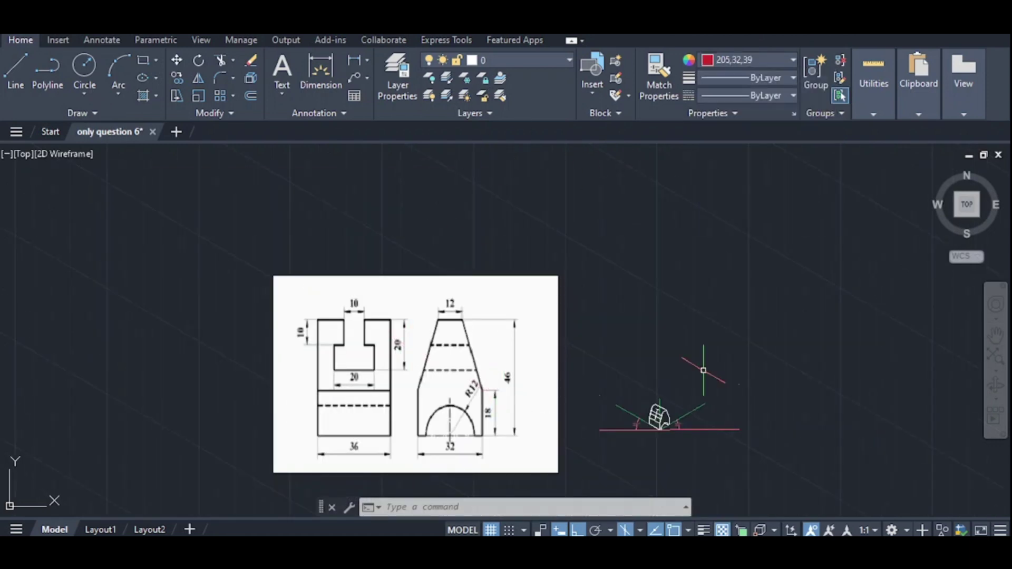
Step: Draw a 5-unit line at 150° along the upper offset line from its intersection with the slanted face's centre line
scroll(680, 414, up, 6)
scroll(694, 411, up, 4)
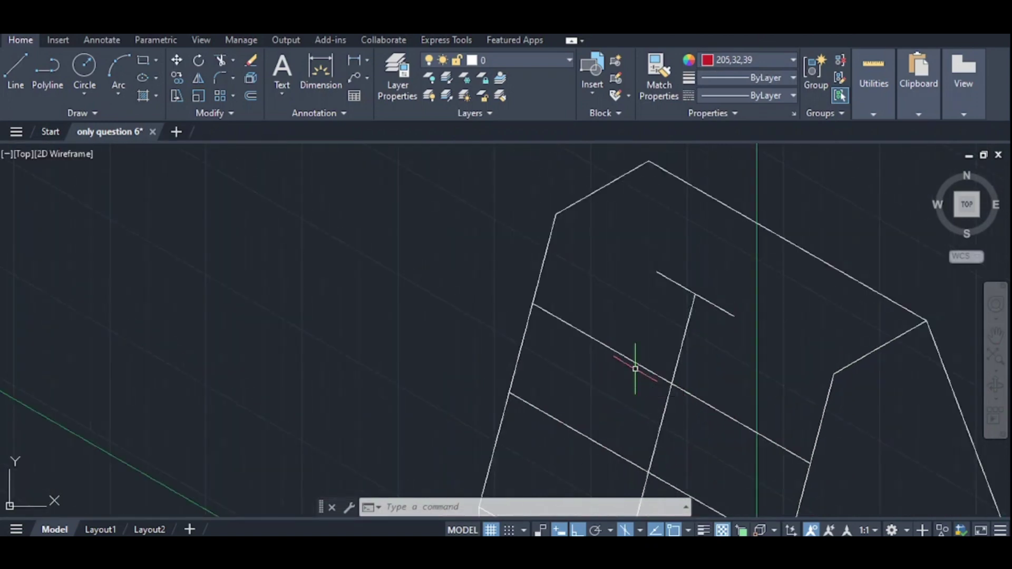
scroll(640, 374, up, 2)
key(l)
key(Return)
click(687, 379)
text(5)
key(Return)
key(Escape)
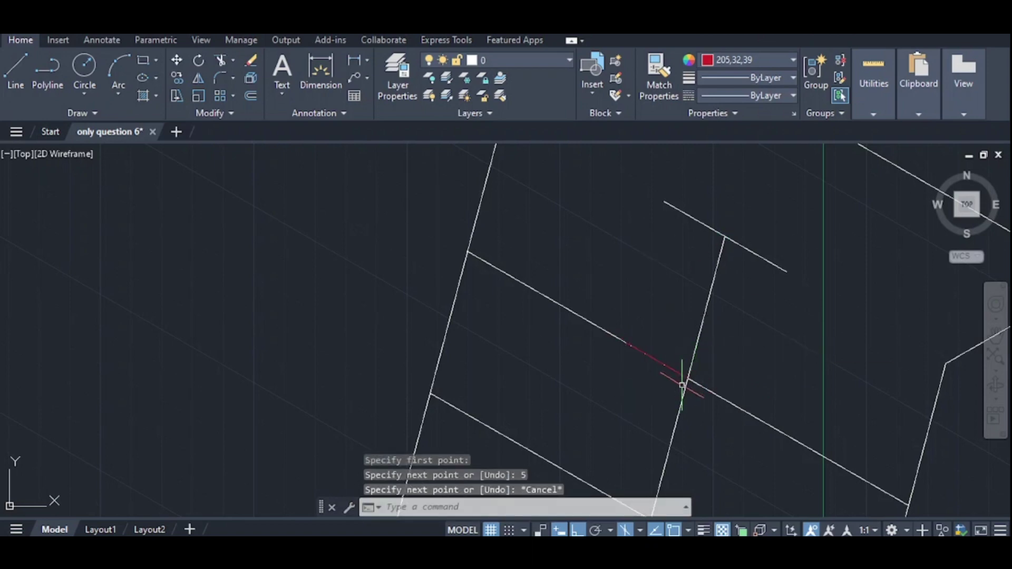
Step: Draw another 5-unit line from the same intersection in the opposite direction, making the slot neck 10 wide at the upper offset line
key(l)
key(Return)
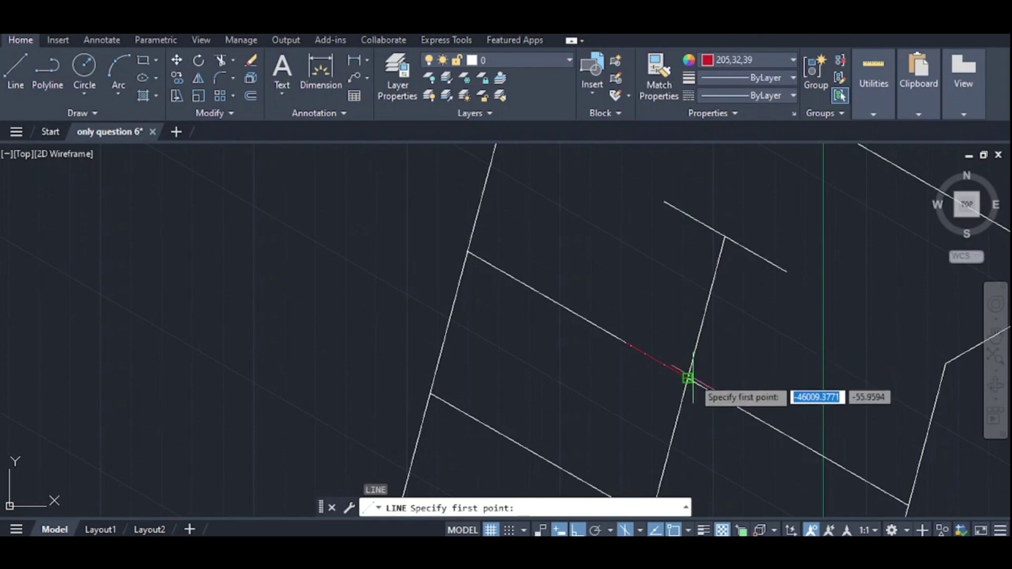
click(688, 378)
text(5)
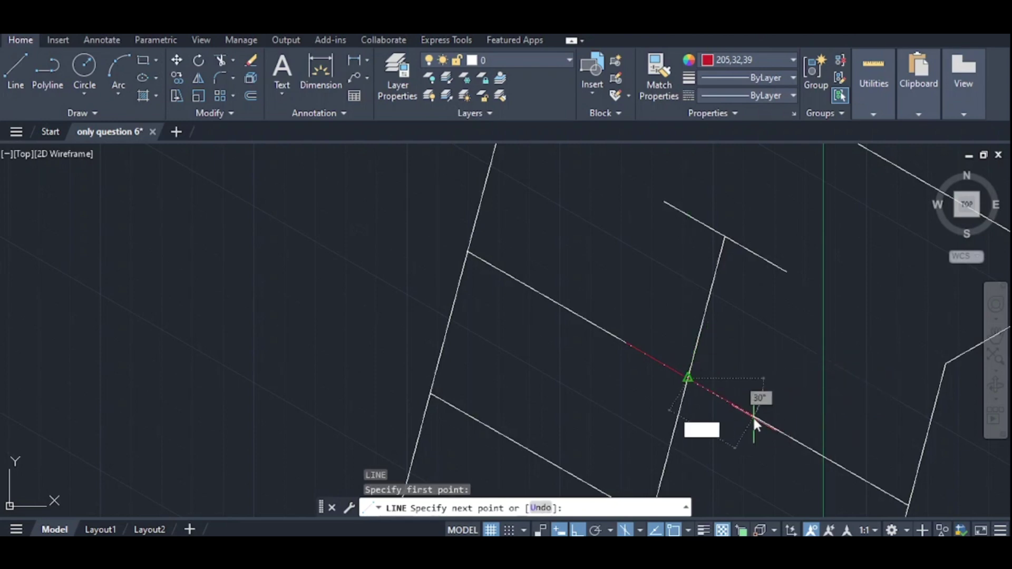
key(Return)
key(Escape)
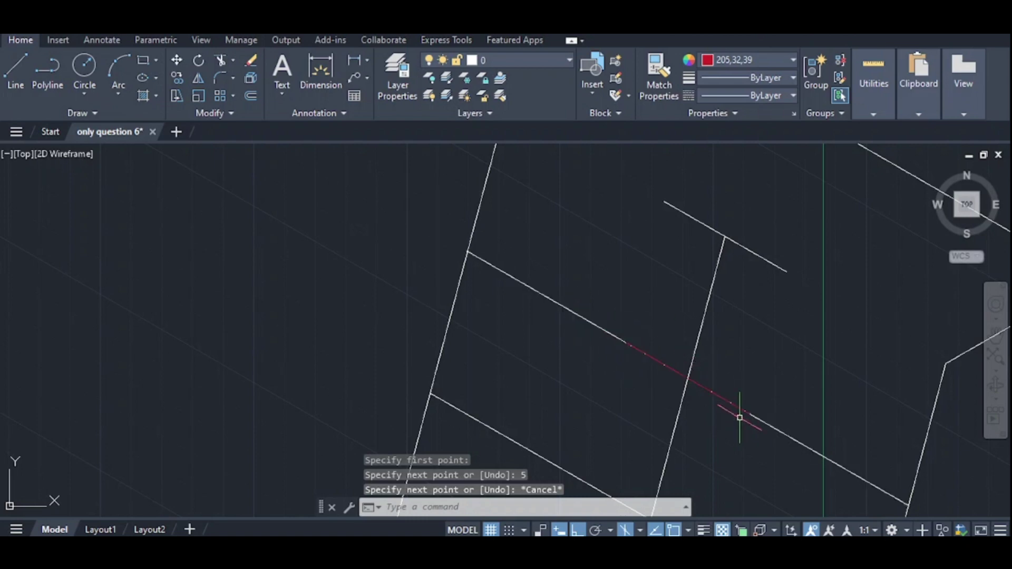
Step: Draw the slot neck's left side from the left end of the red 10-wide segment to the opening's left end
text(;)
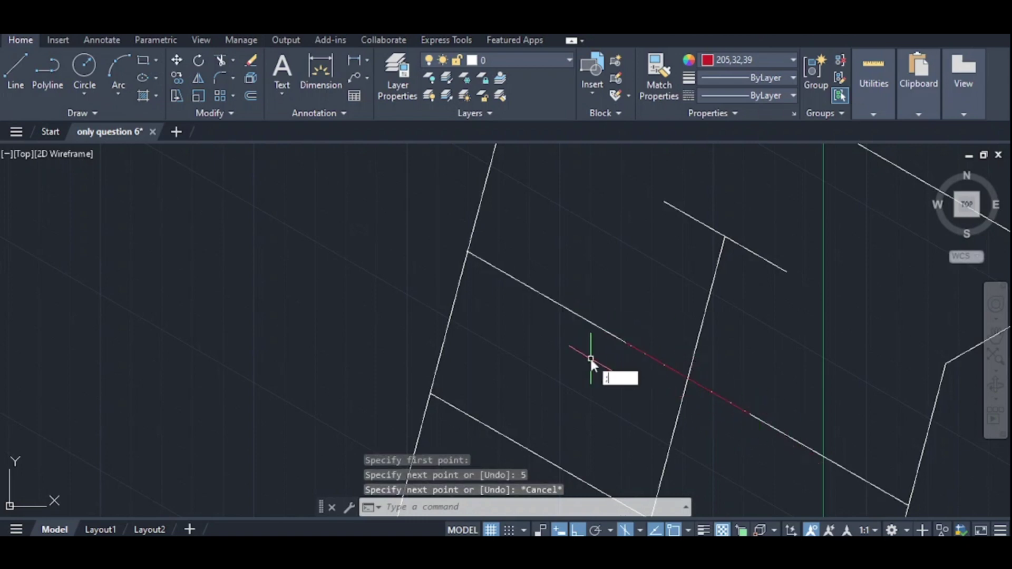
key(Return)
scroll(635, 356, down, 10)
scroll(644, 389, down, 3)
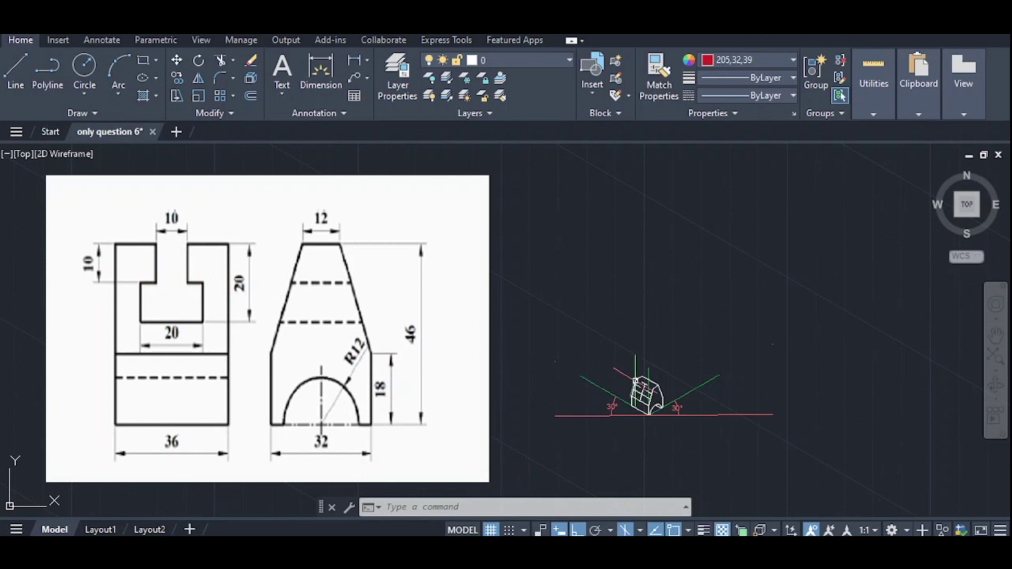
scroll(635, 379, up, 12)
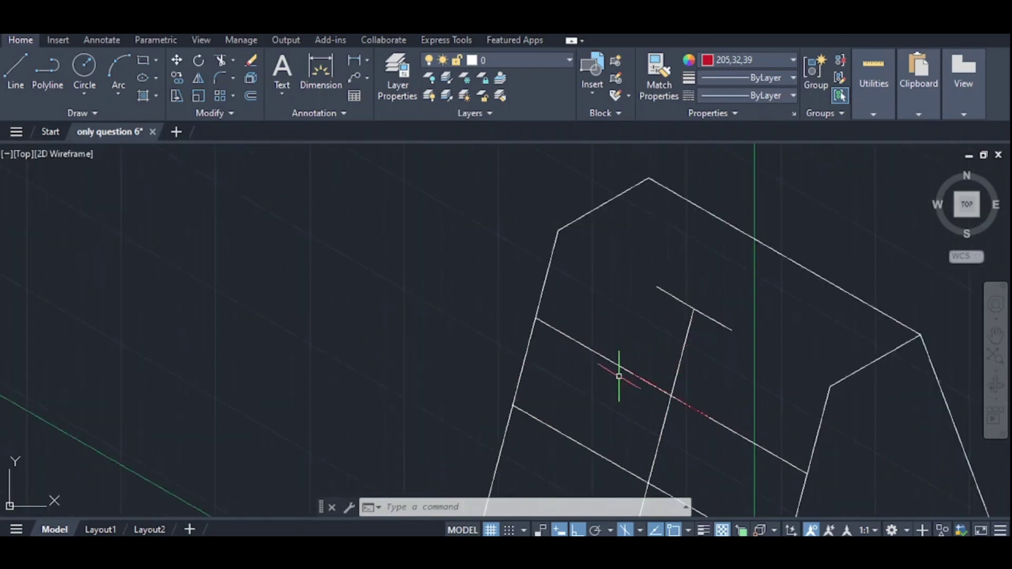
scroll(619, 376, down, 10)
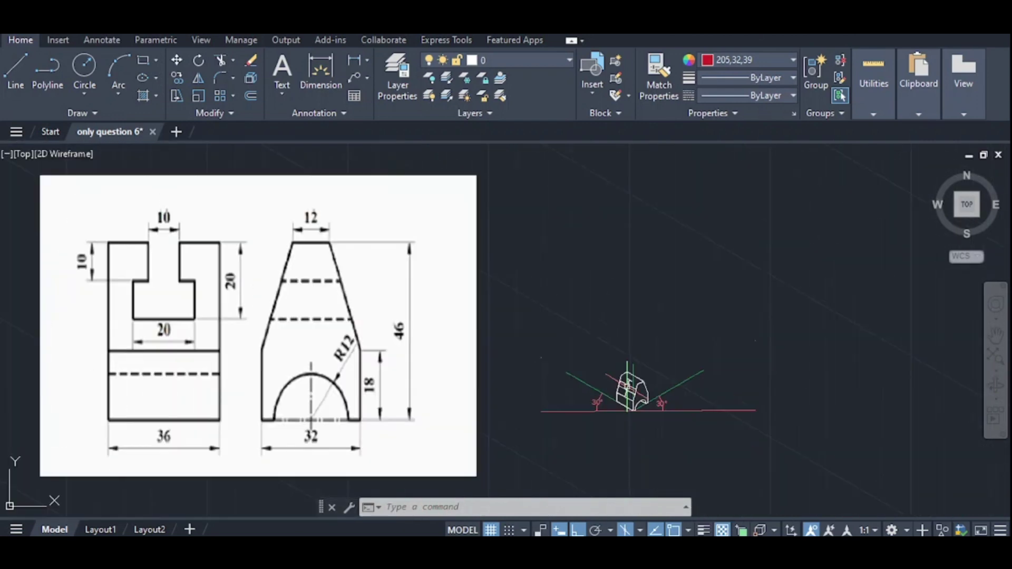
scroll(627, 385, up, 10)
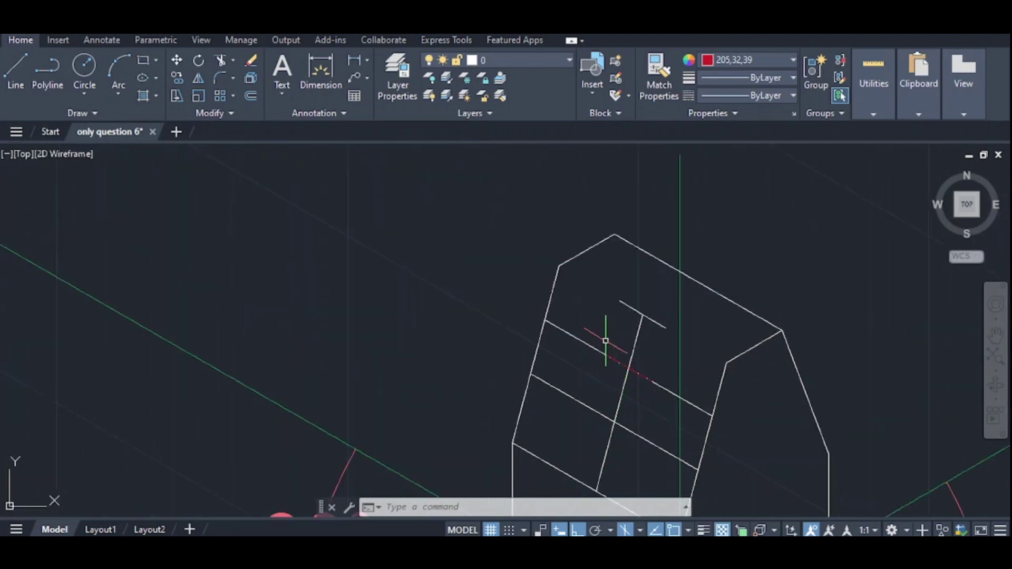
key(Return)
scroll(606, 352, up, 4)
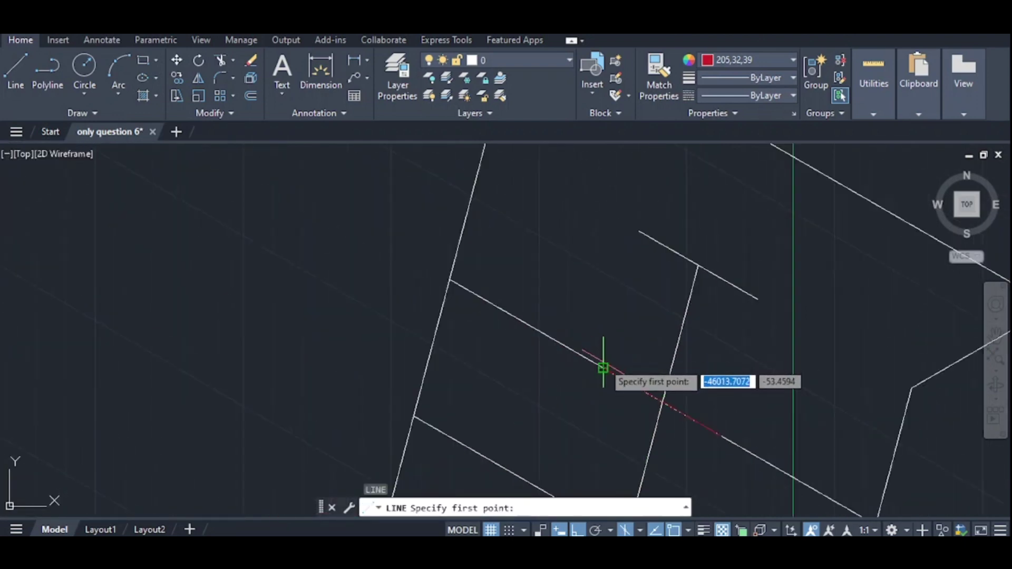
click(606, 356)
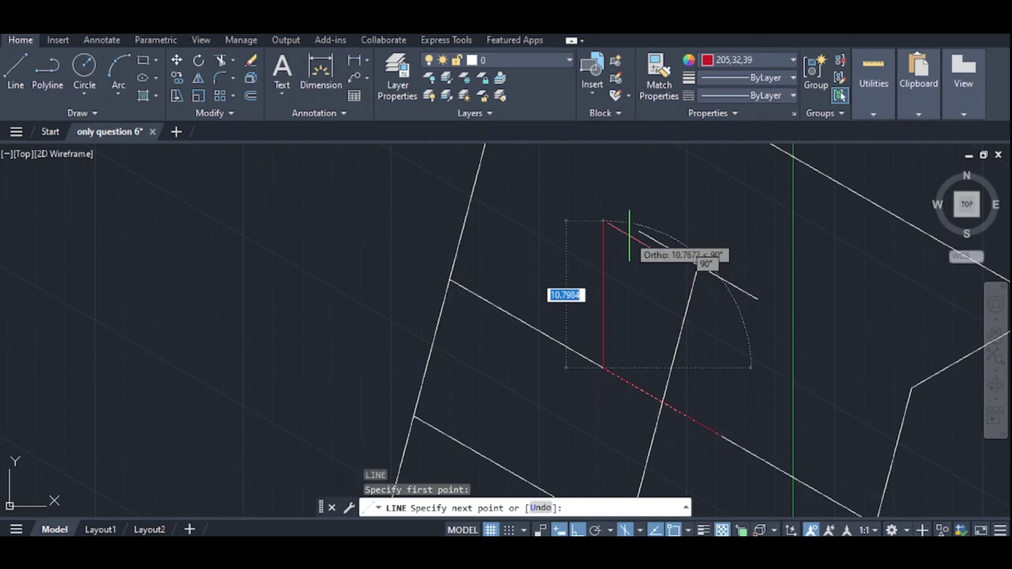
click(639, 232)
key(Return)
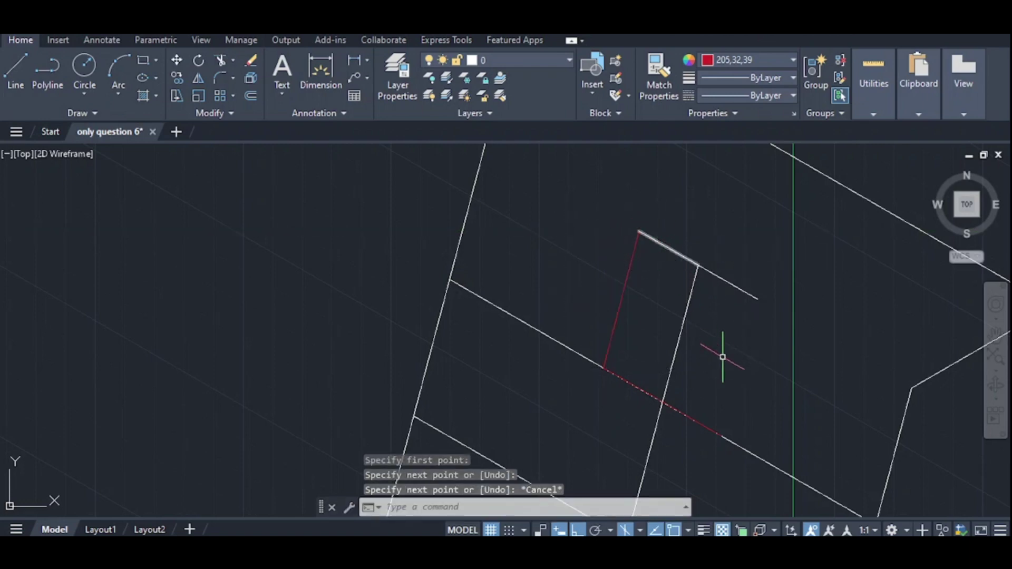
Step: Draw the slot neck's right side from the red segment's right end to the opening's right end
key(Return)
click(721, 436)
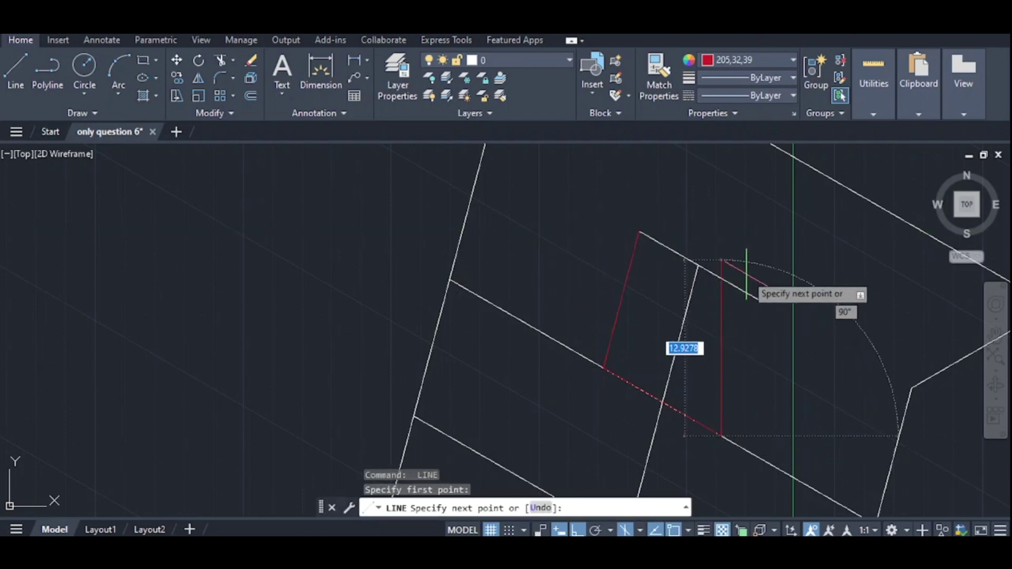
click(757, 299)
key(Escape)
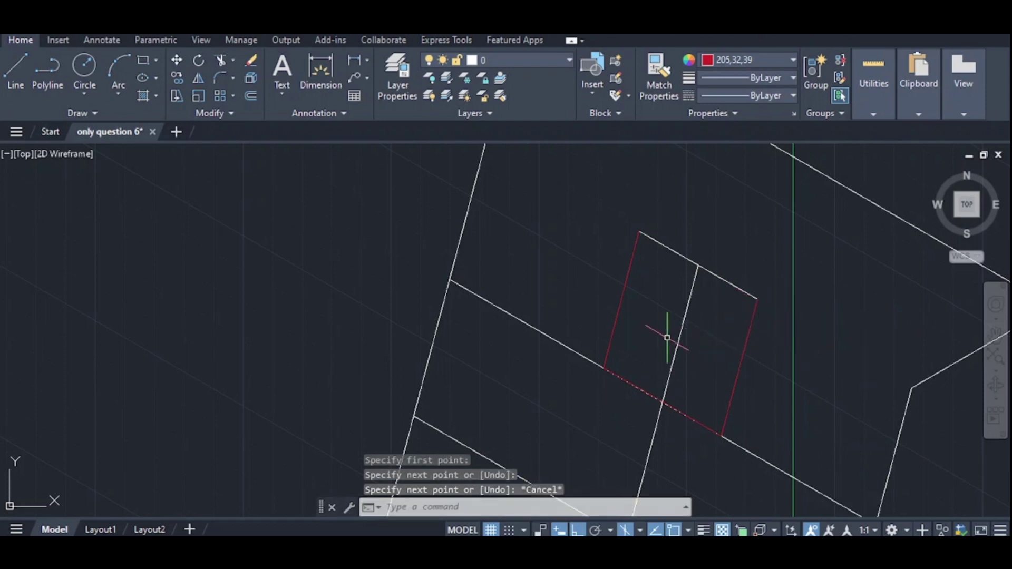
Step: Draw a 5-unit line at 150° outward from the lower end of the neck's left side
text(l)
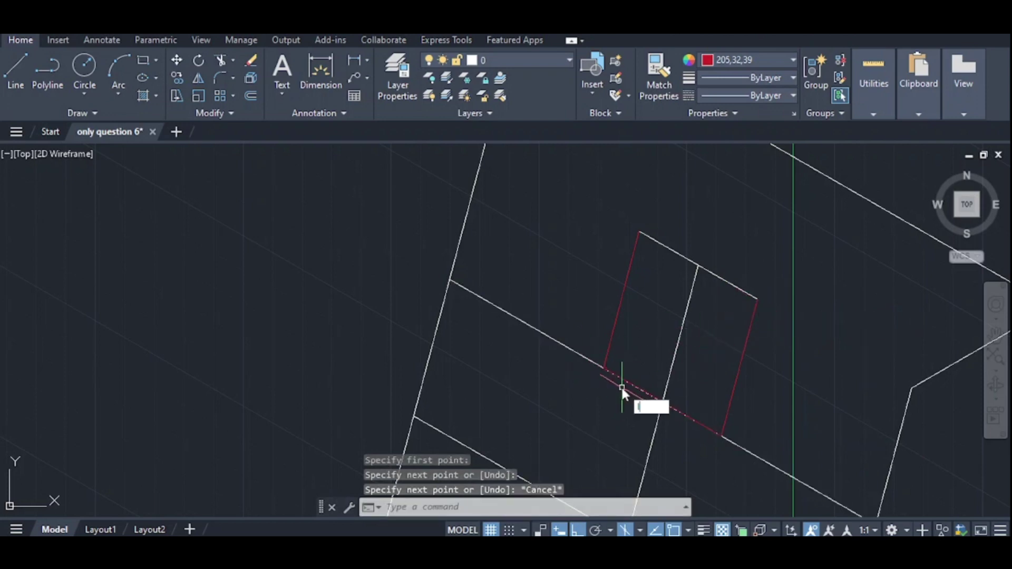
key(Return)
click(601, 368)
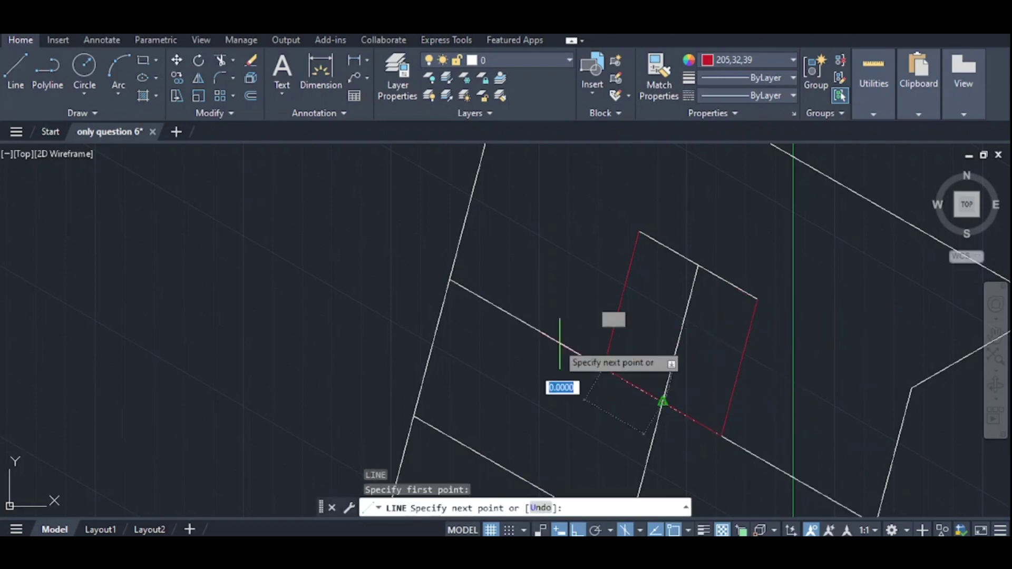
text(5)
key(Return)
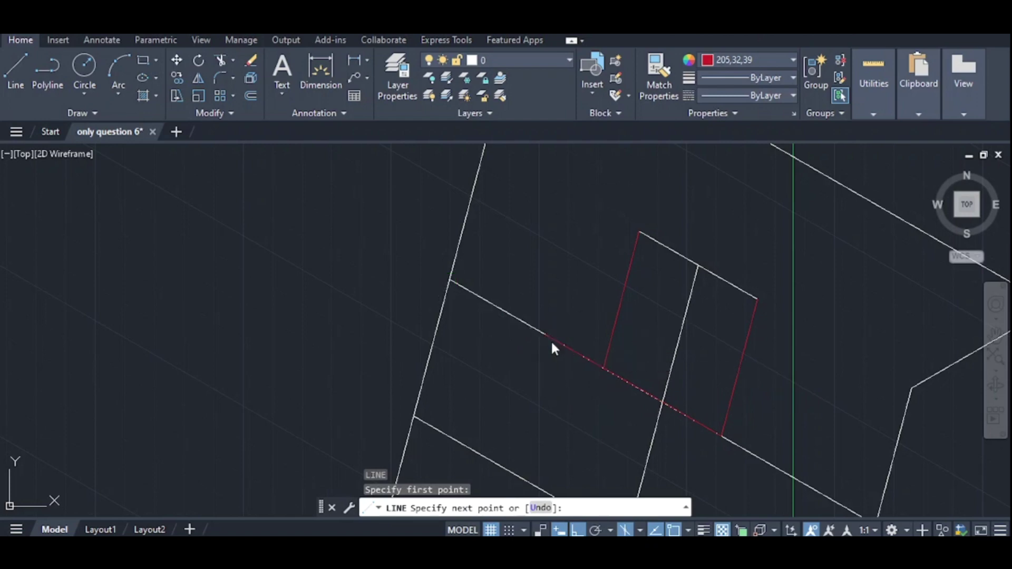
key(Escape)
Step: Draw a 5-unit line outward along the offset line from the lower end of the neck's right side
text(l)
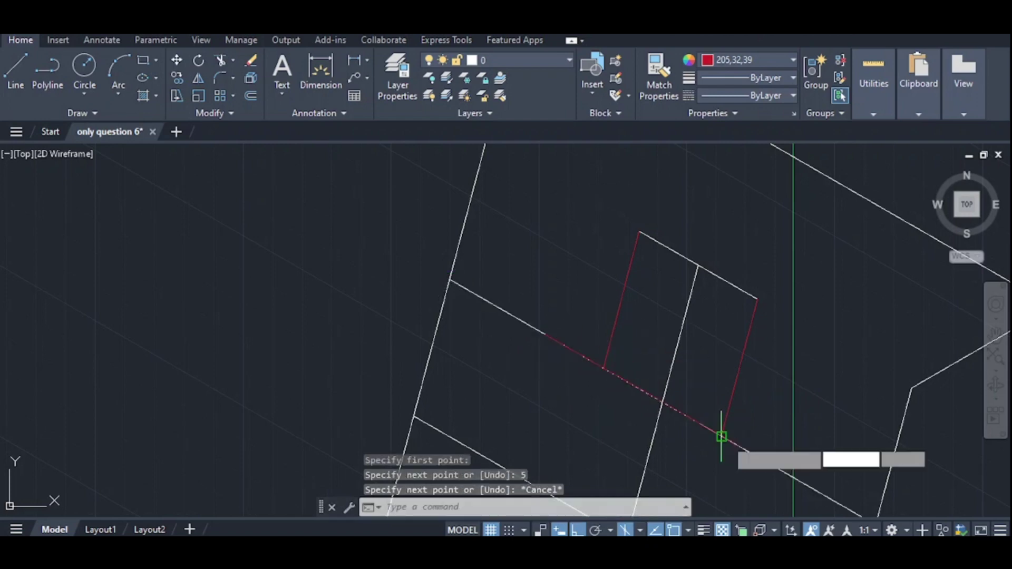
key(Return)
click(722, 436)
text(5)
key(Return)
key(Escape)
Step: Draw a 10-unit line at 150° along the lower offset line from its intersection with the centre line
scroll(765, 406, down, 3)
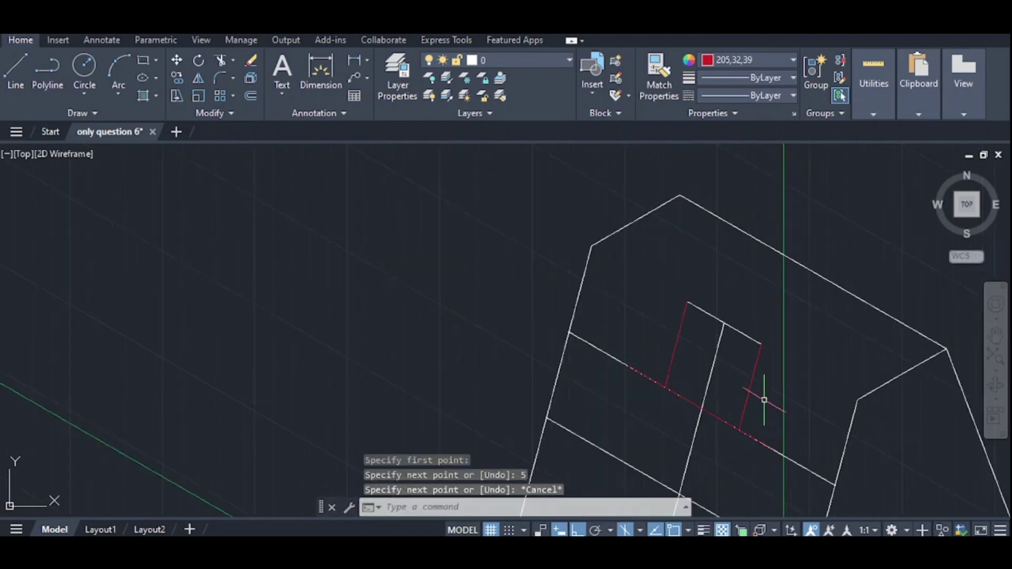
scroll(716, 474, up, 5)
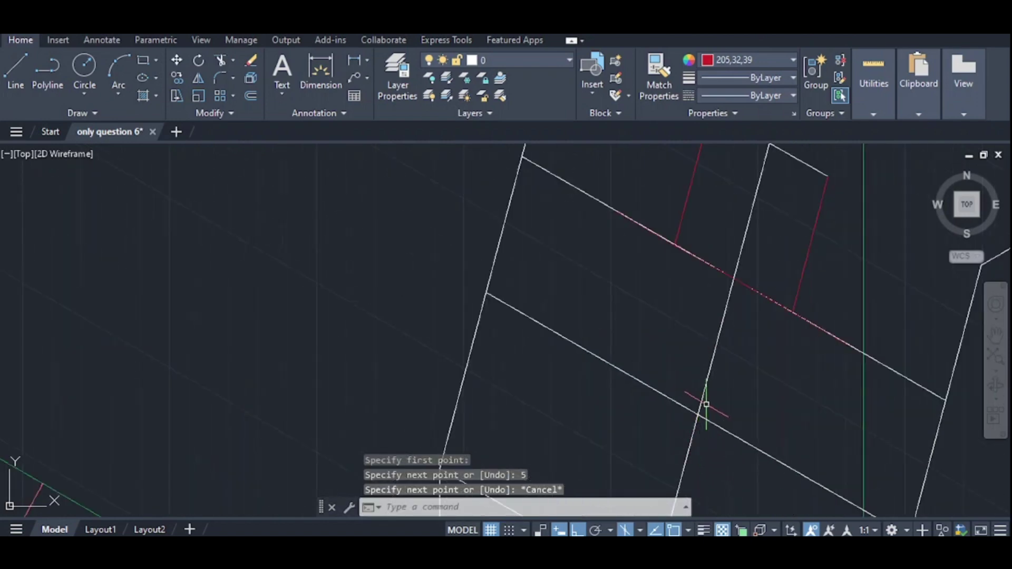
text(l)
key(Return)
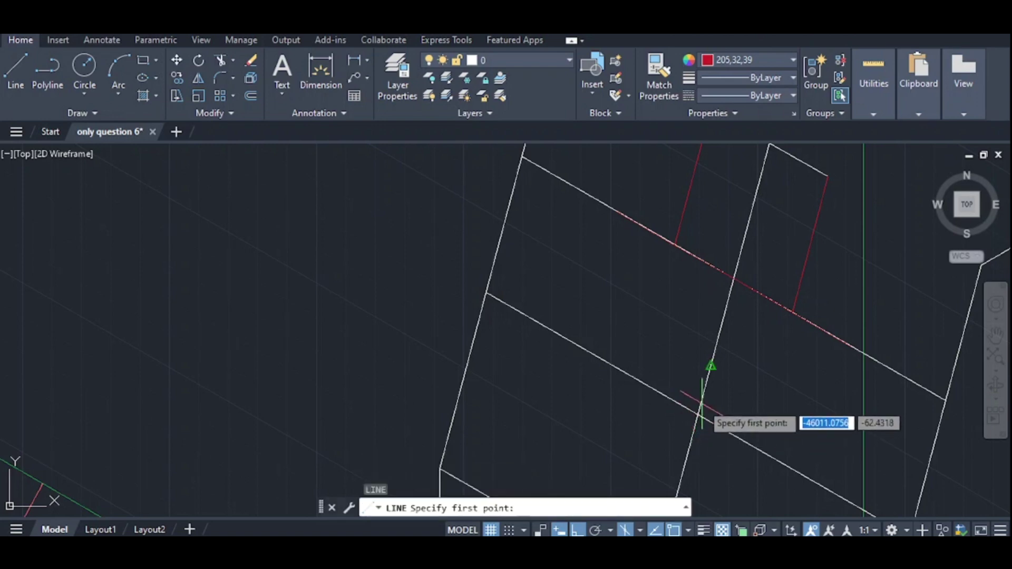
click(700, 414)
text(0)
key(Return)
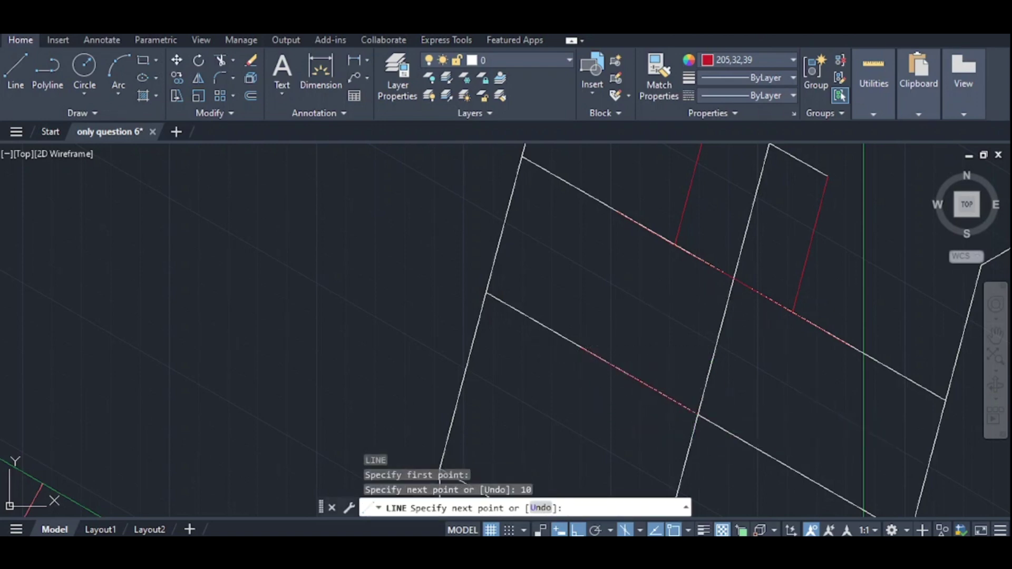
key(Return)
Step: Draw a 10-unit line from that lower intersection in the opposite direction and continue it up to the right shoulder end of the T-slot
key(Return)
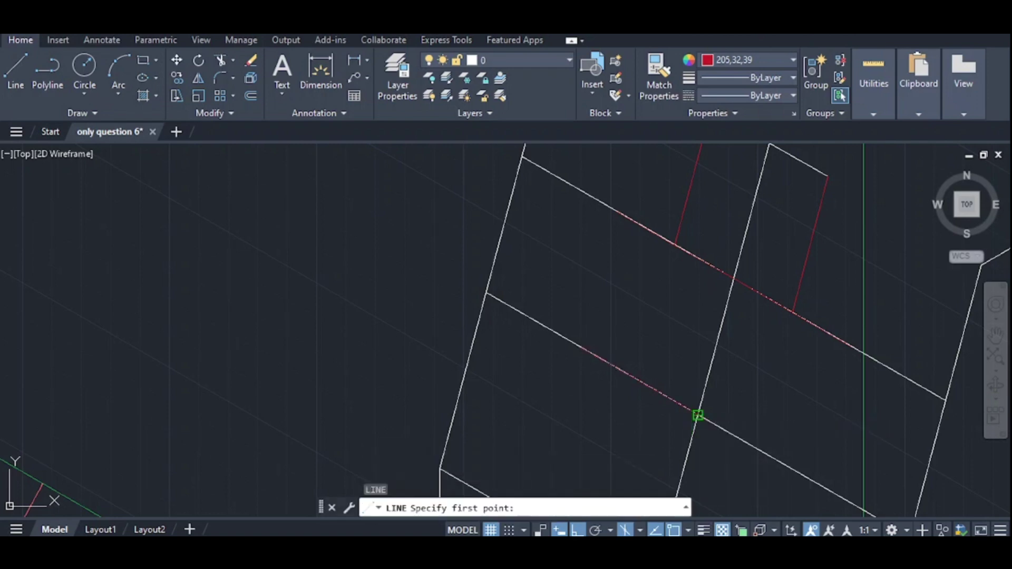
click(697, 415)
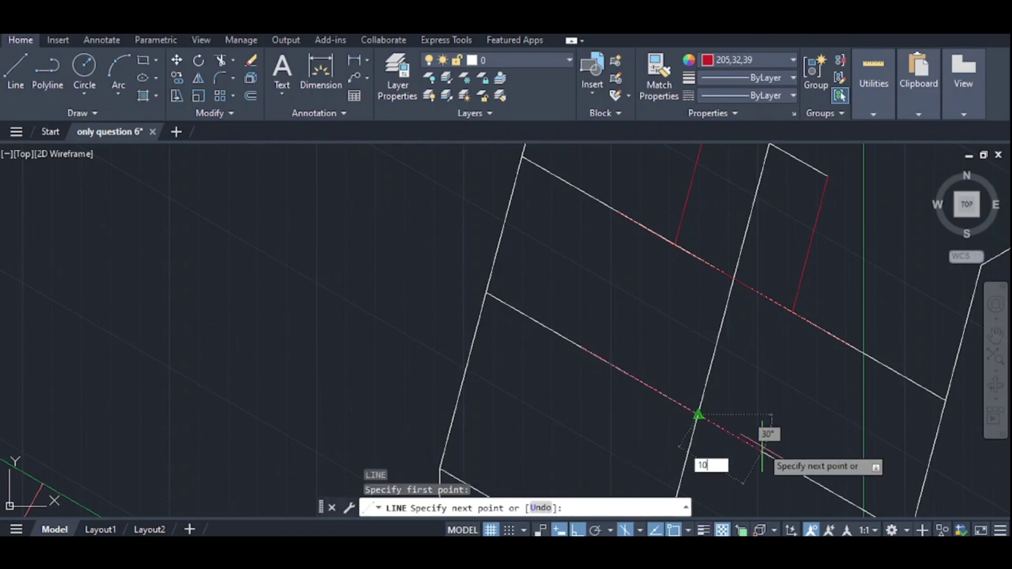
text(10)
key(Return)
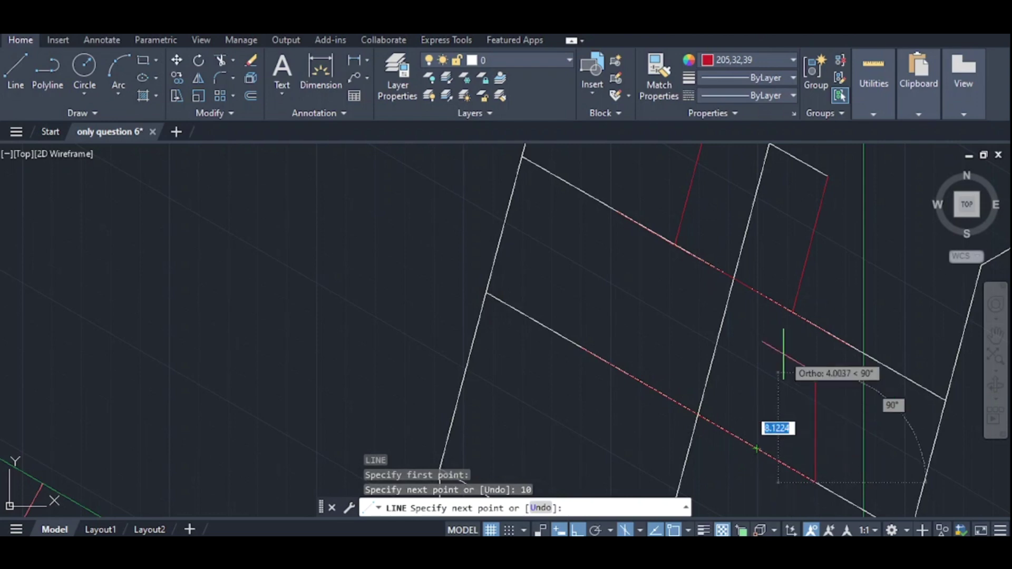
click(851, 347)
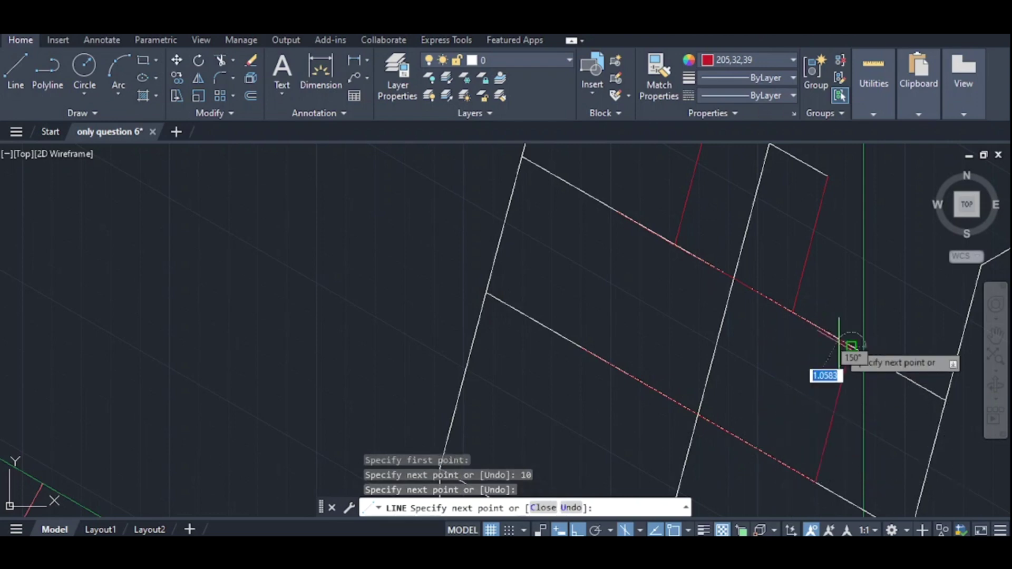
key(Escape)
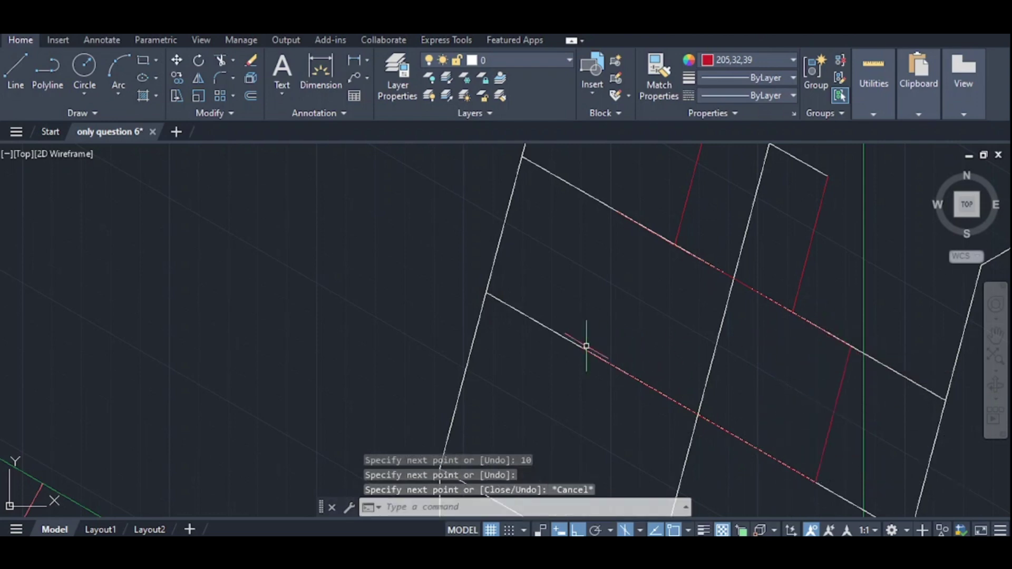
Step: Draw a line from the crossbar's lower left corner up to its upper left corner, closing the T-slot's left side
text(l)
key(Return)
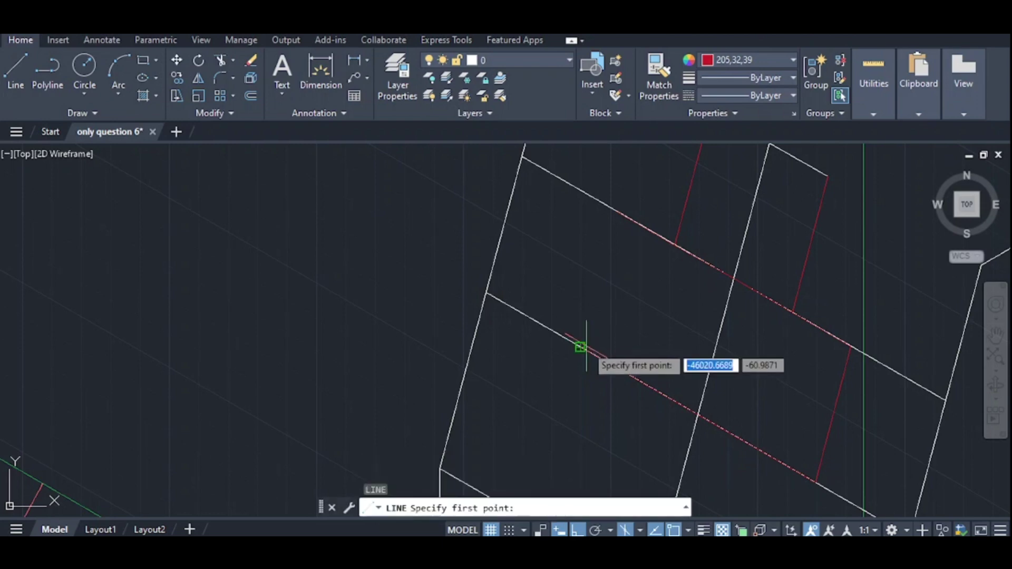
click(580, 347)
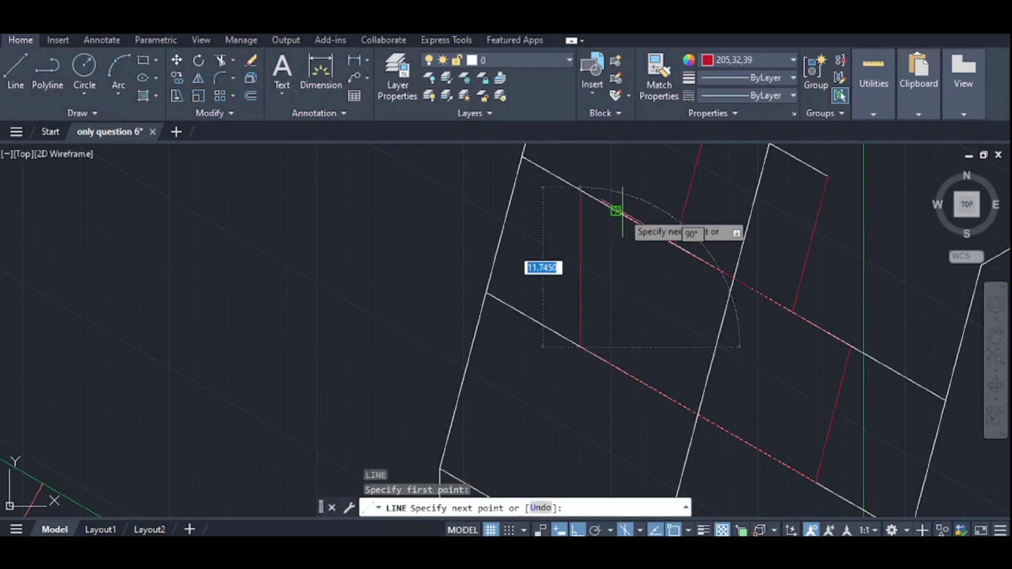
click(615, 212)
key(Escape)
Step: Erase the two long offset construction lines running across the sloped face through the T-slot
click(516, 309)
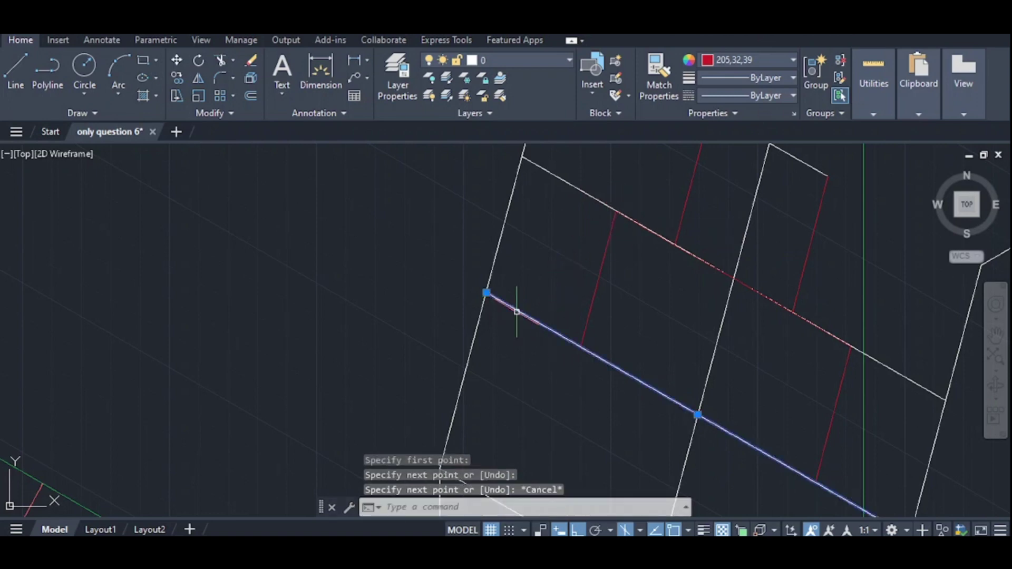
click(554, 177)
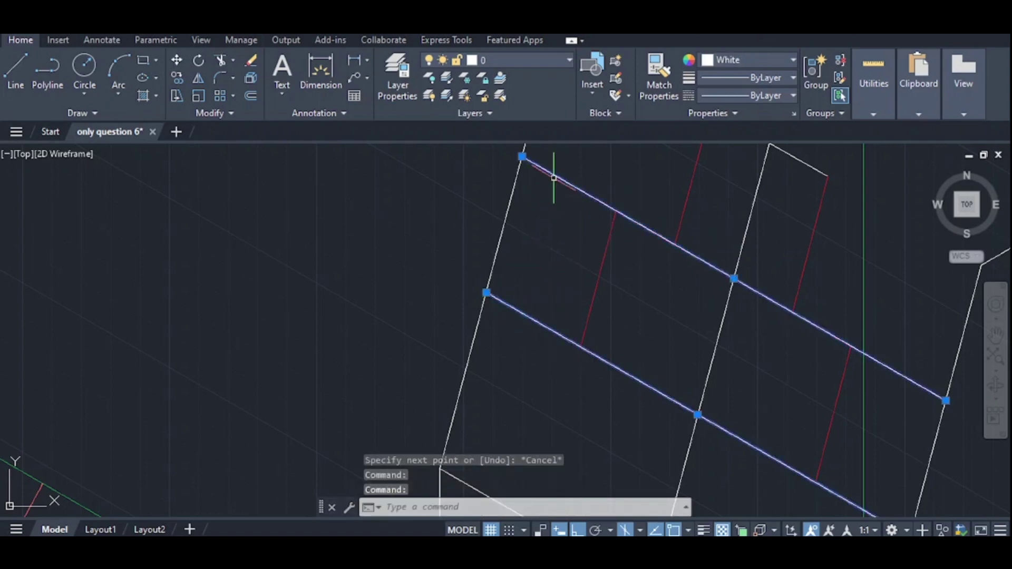
key(Delete)
scroll(595, 318, down, 3)
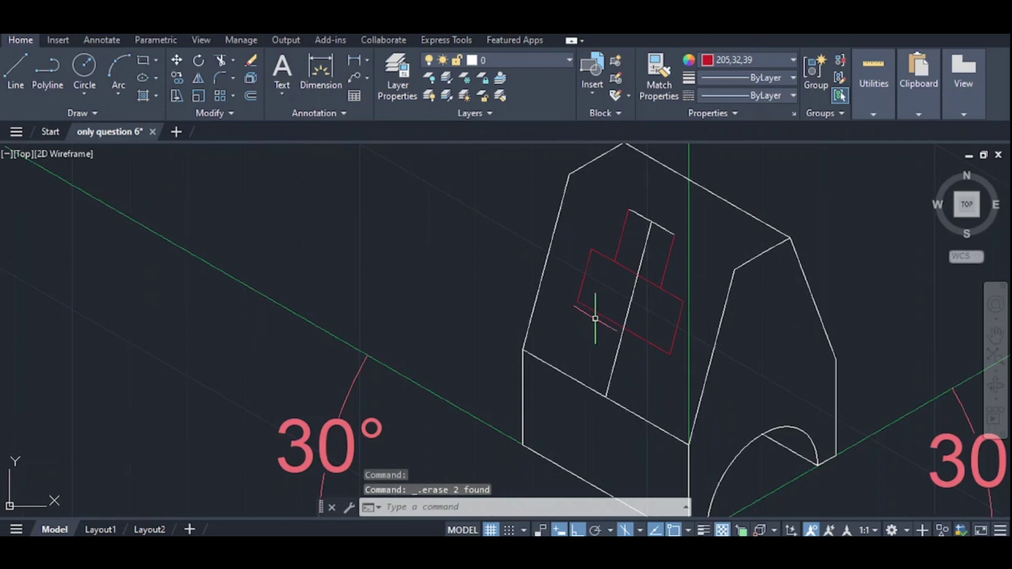
Step: Erase the short lines across the neck's upper end and across its junction with the T-slot's crossbar
click(648, 222)
click(663, 227)
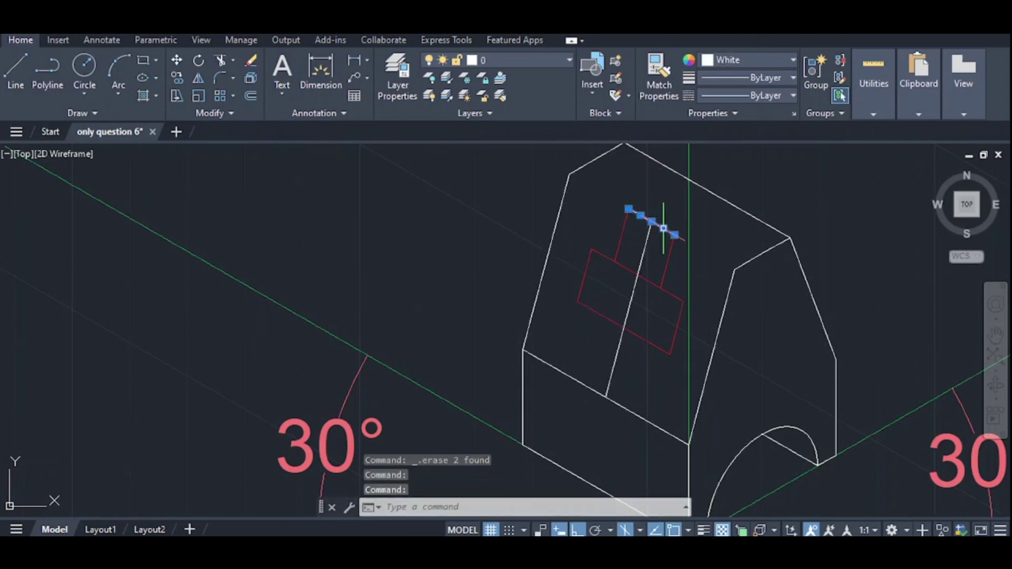
key(Delete)
click(626, 270)
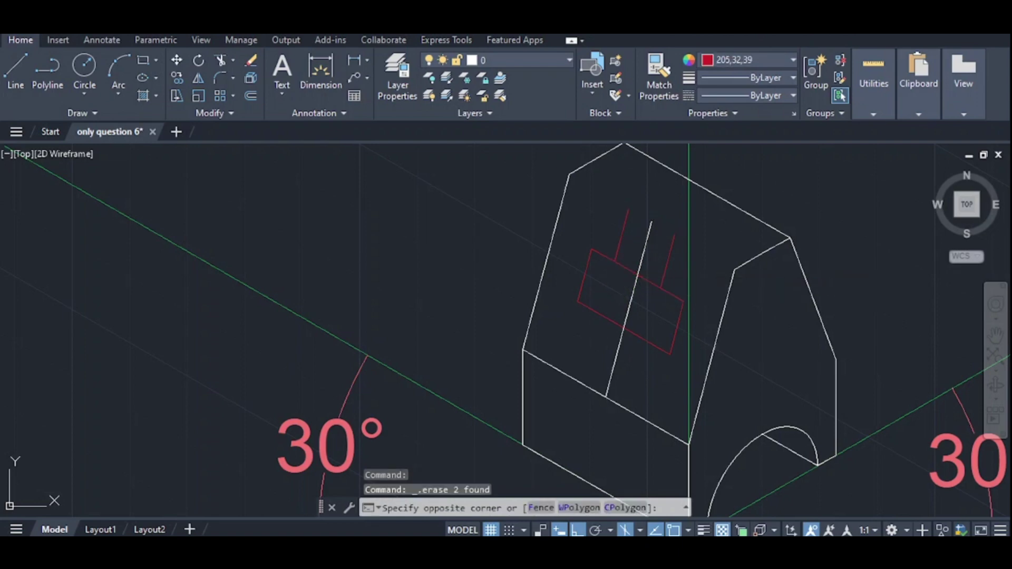
click(644, 271)
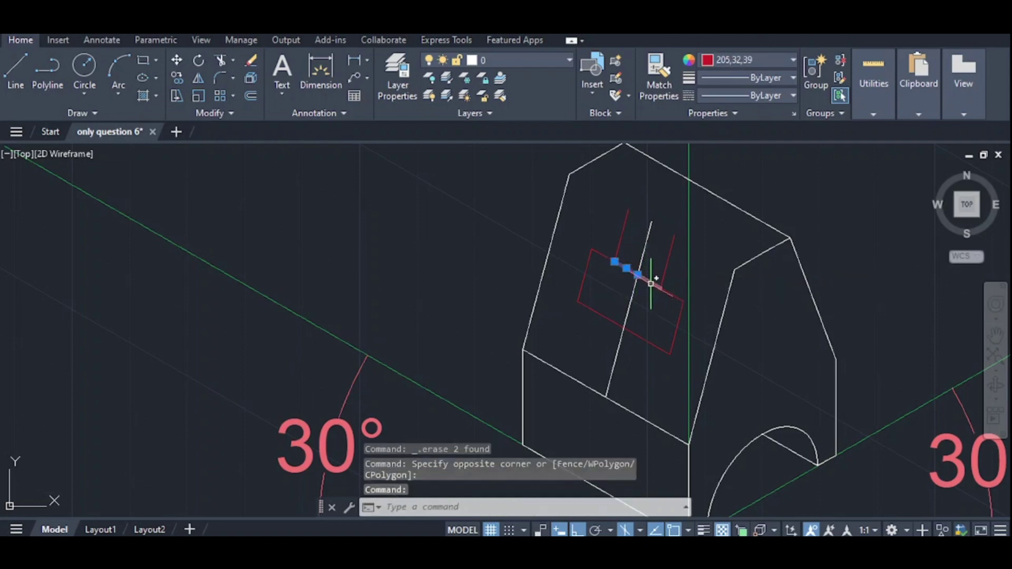
key(Delete)
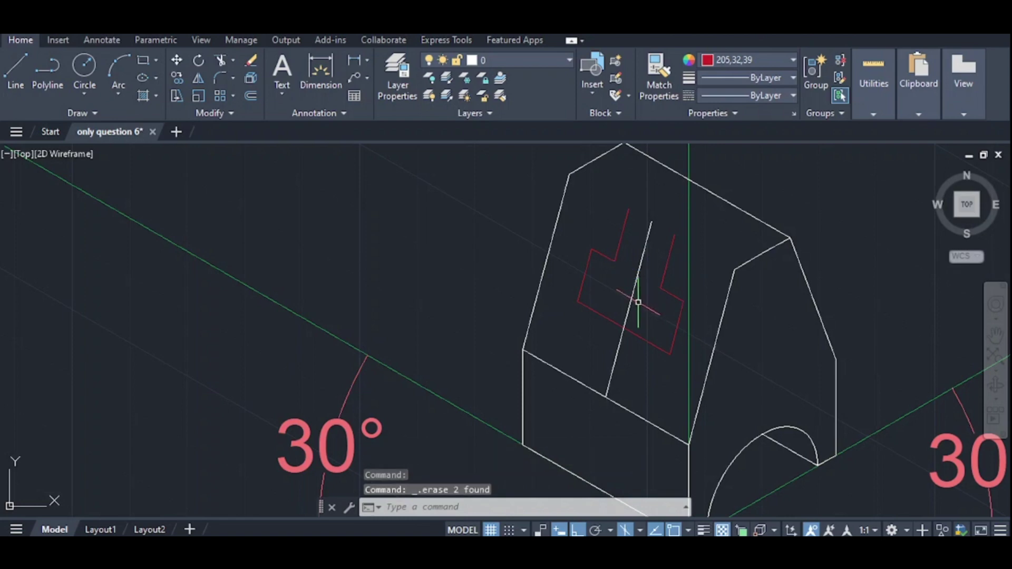
Step: Change the colour of all the T-slot outline lines to white
click(611, 320)
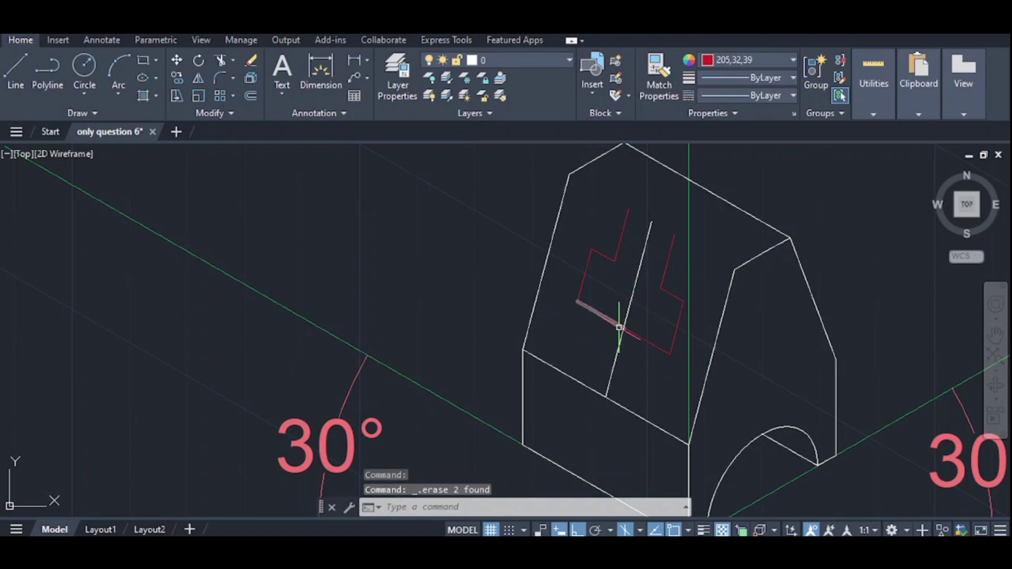
click(647, 341)
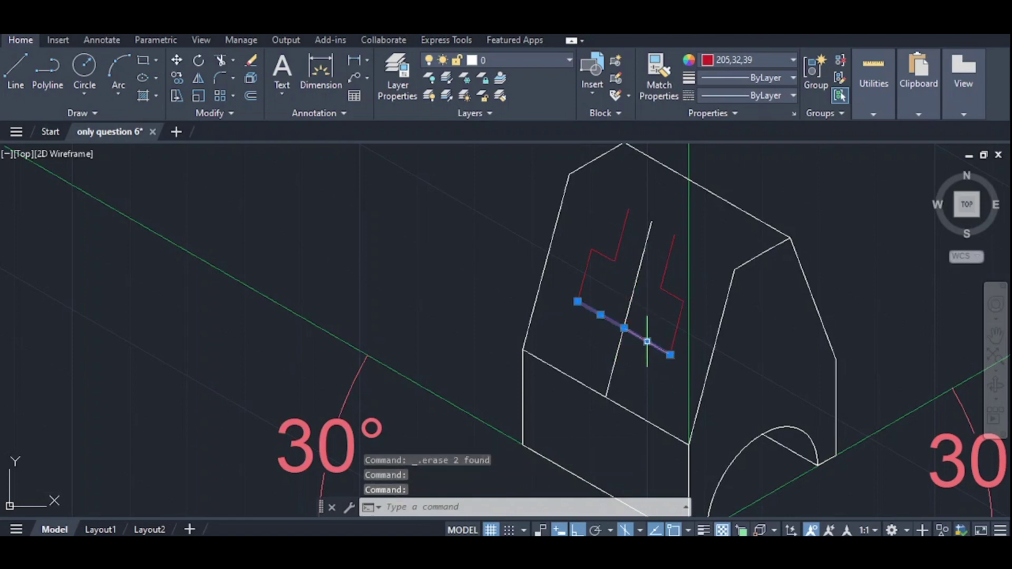
click(677, 328)
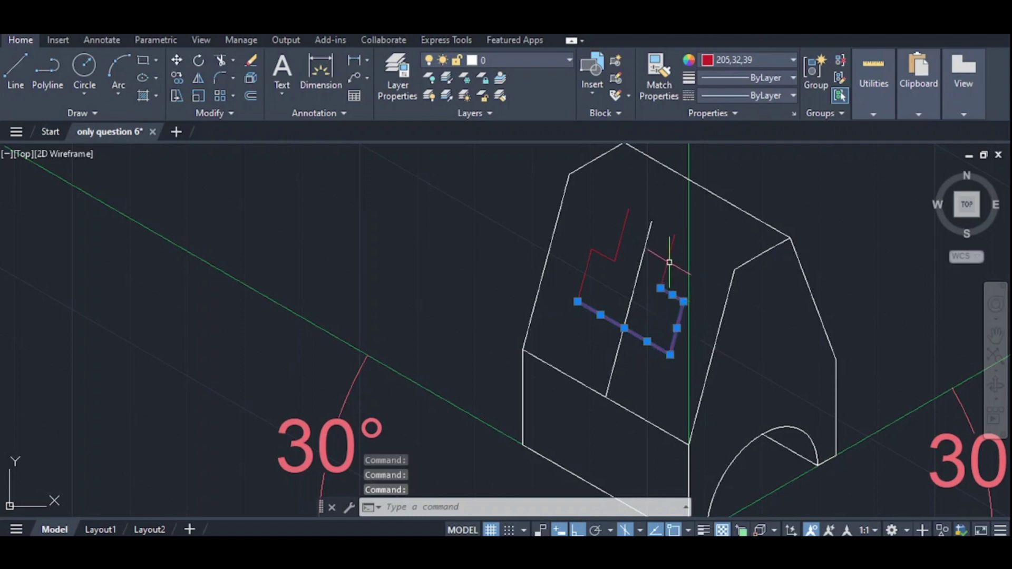
click(622, 231)
click(598, 252)
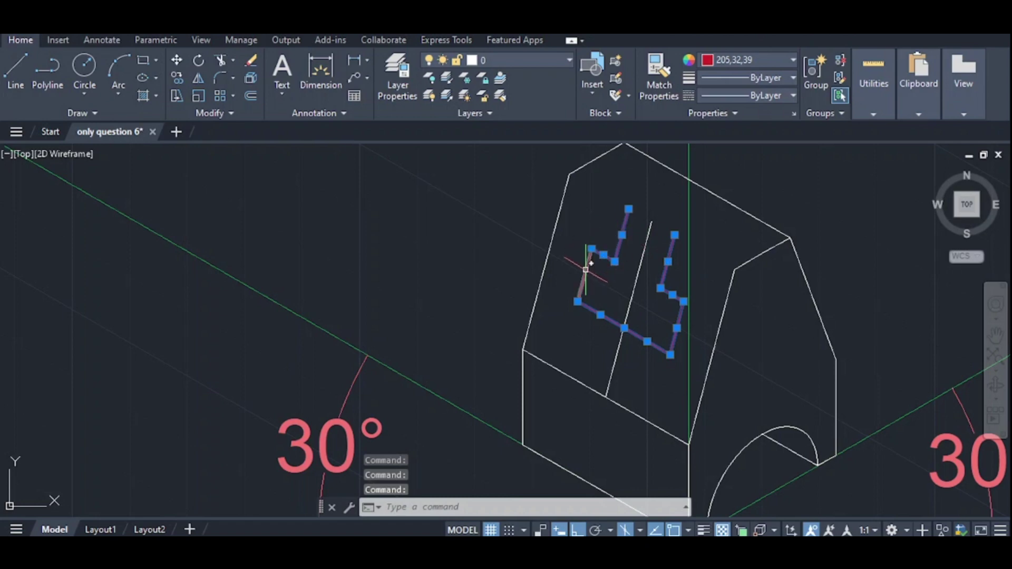
click(741, 62)
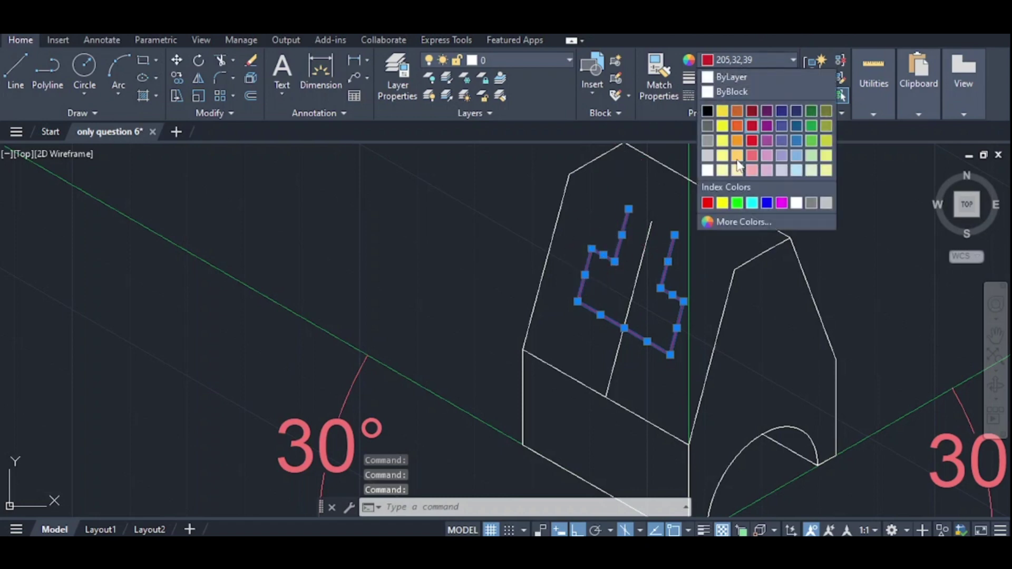
click(796, 203)
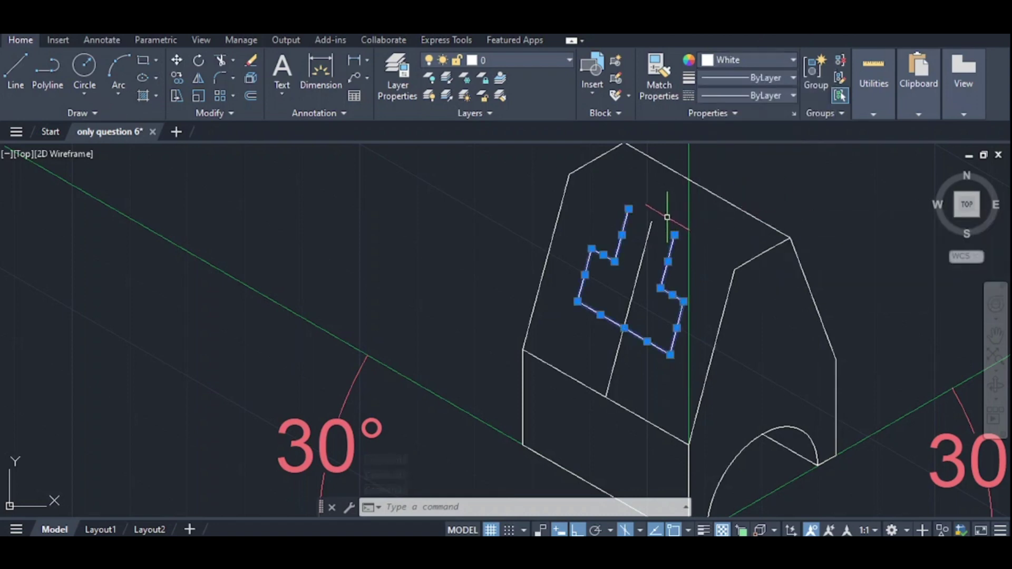
key(Delete)
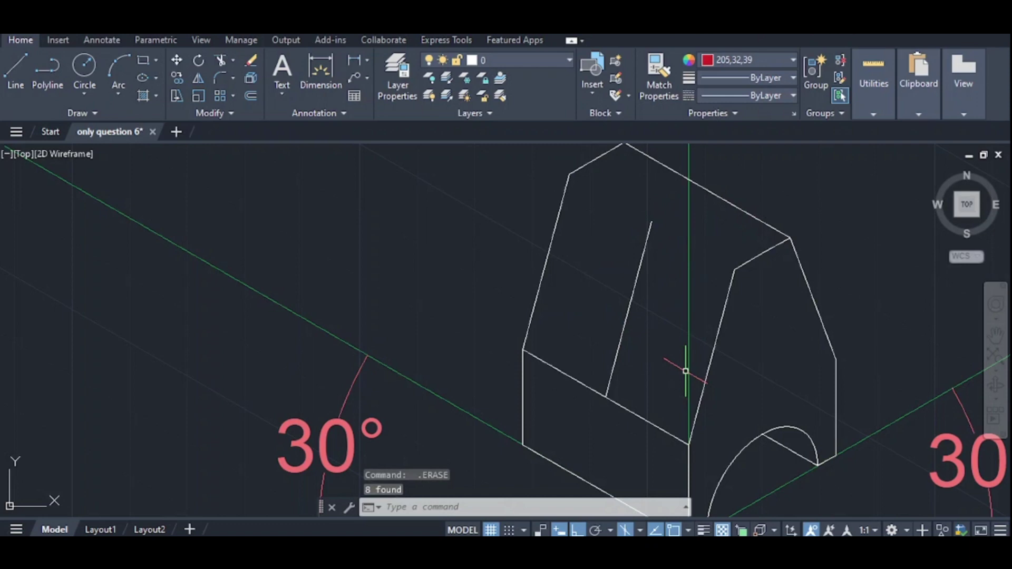
key(ctrl+z)
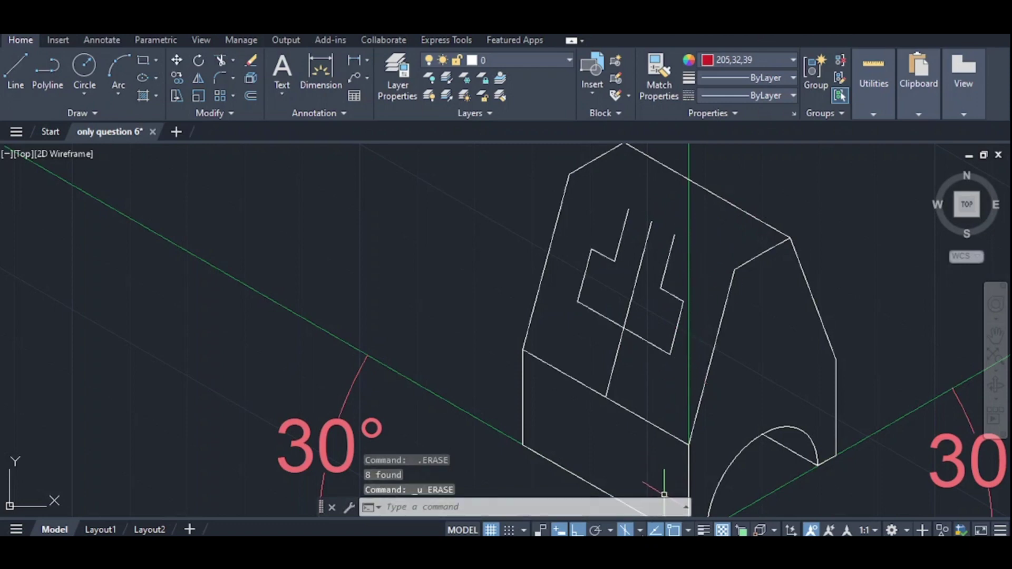
Step: Switch the isometric drafting plane to Top and set the current drawing colour to white
click(639, 530)
click(676, 483)
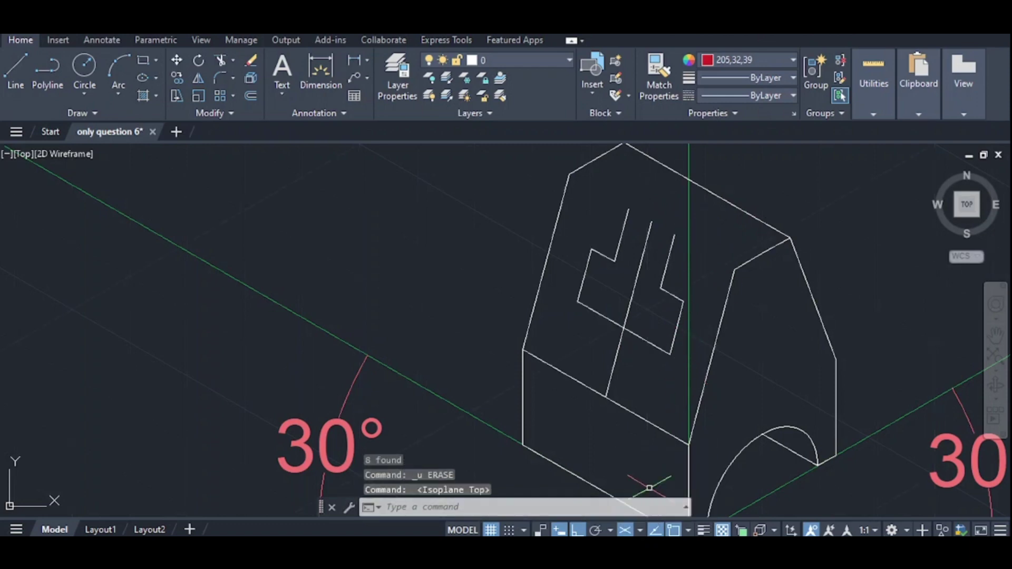
text(l)
key(Return)
click(675, 234)
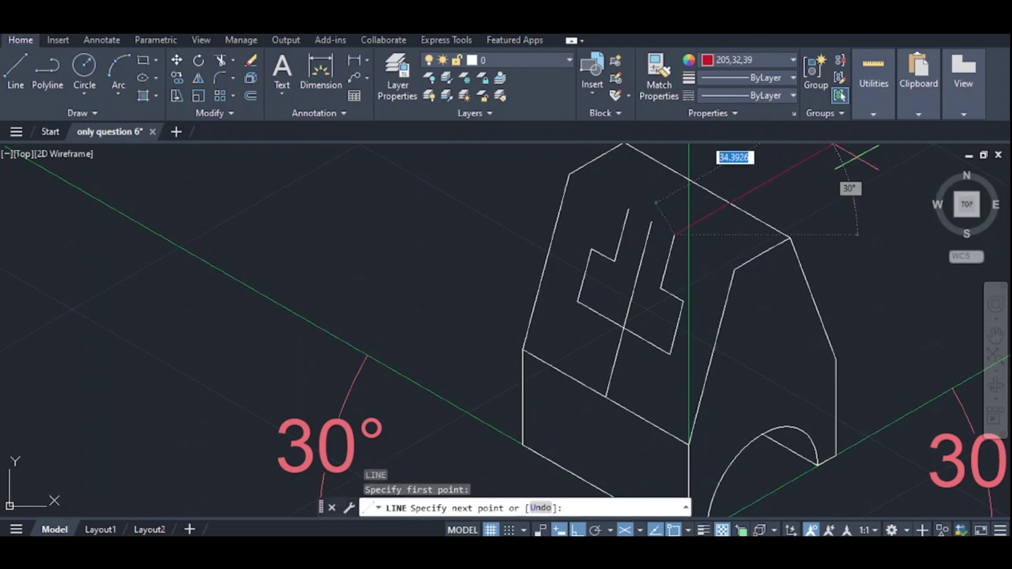
click(774, 57)
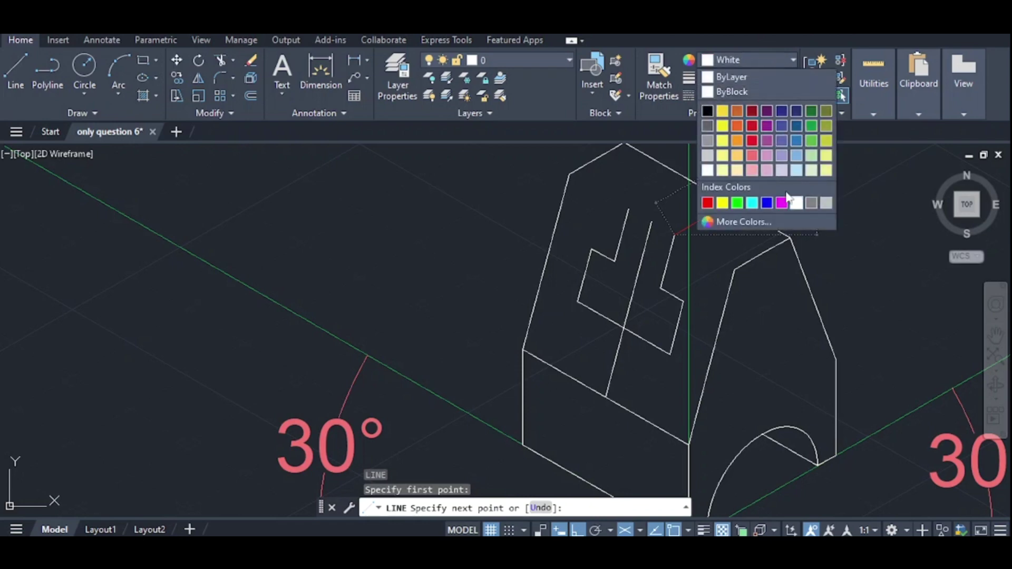
click(796, 202)
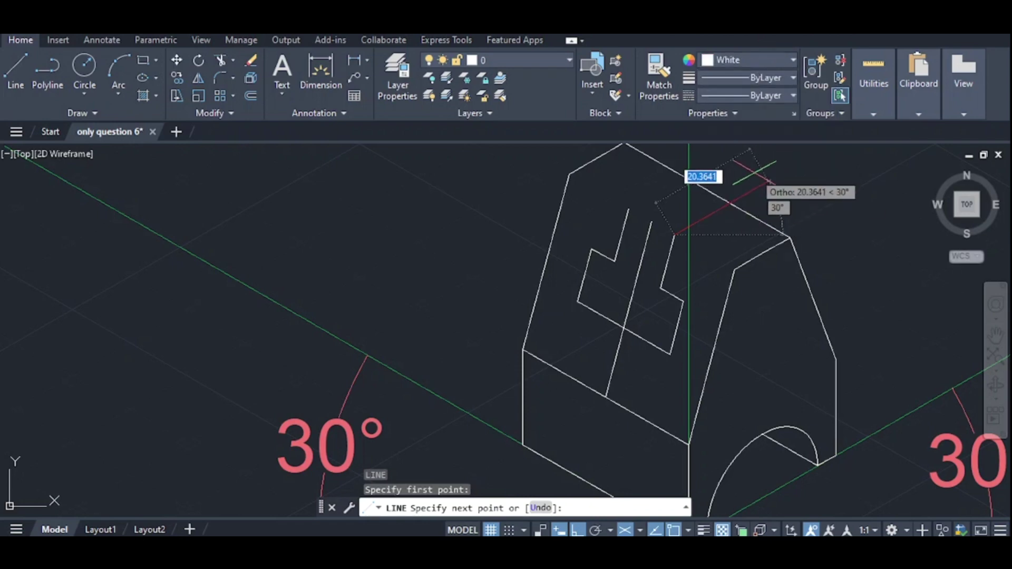
key(Escape)
Step: Draw a line at 30° from the upper end of the neck's right side past the block's back top edge
text(l)
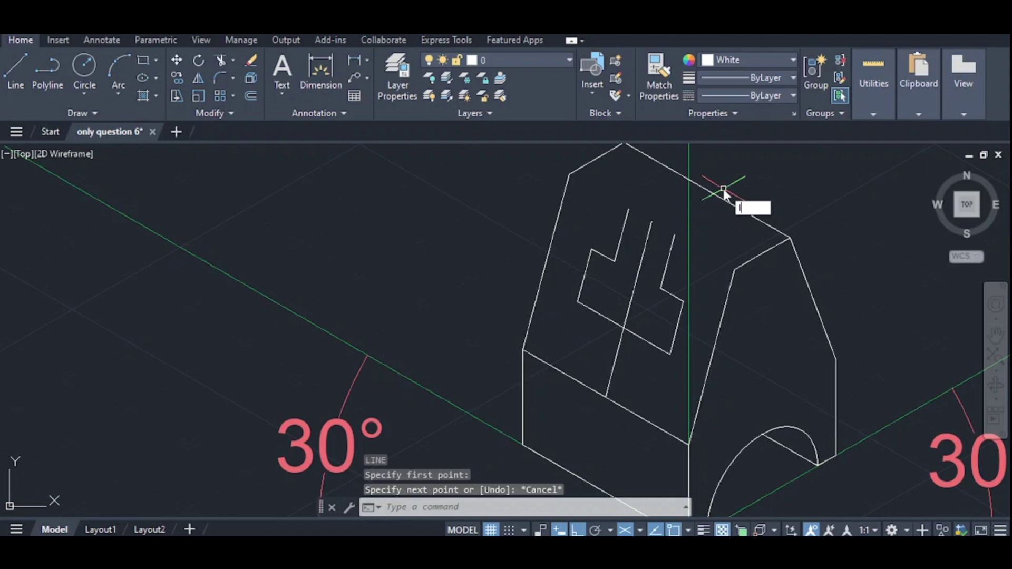
key(Return)
click(674, 235)
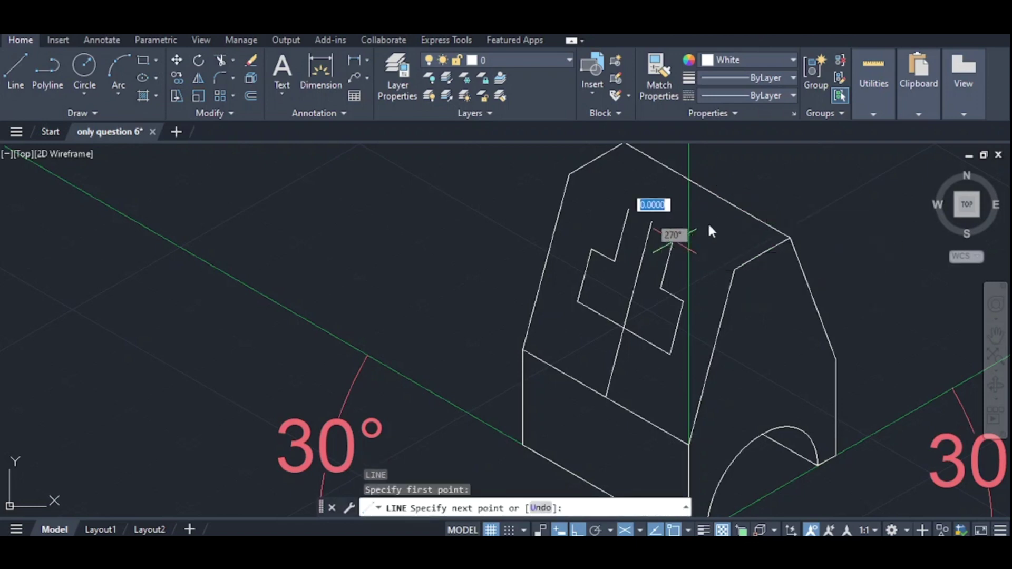
click(758, 188)
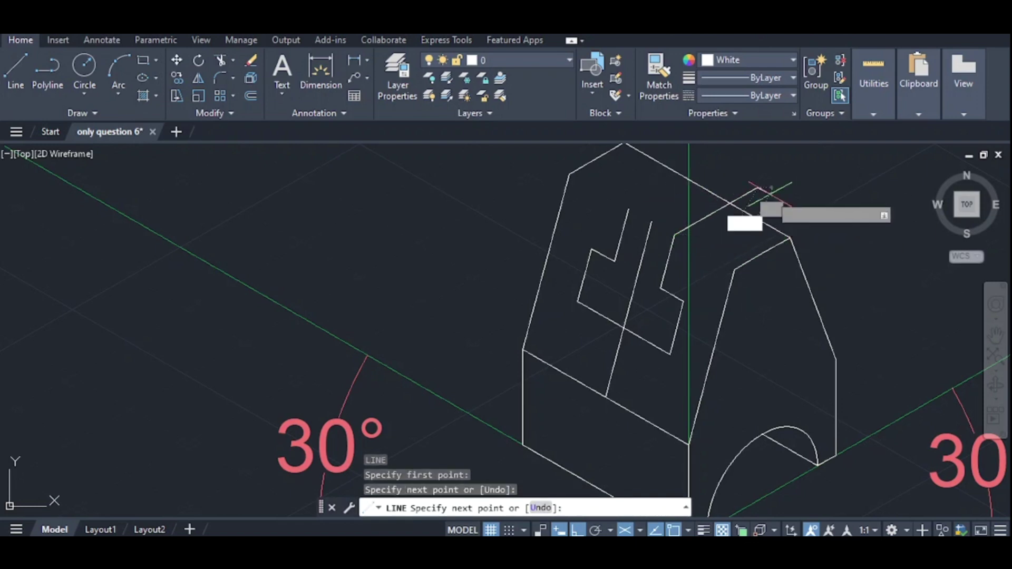
key(Return)
Step: Draw 30° lines past the back top edge from the upper ends of the centre line and the neck's left side
key(Return)
click(651, 221)
click(729, 178)
key(Return)
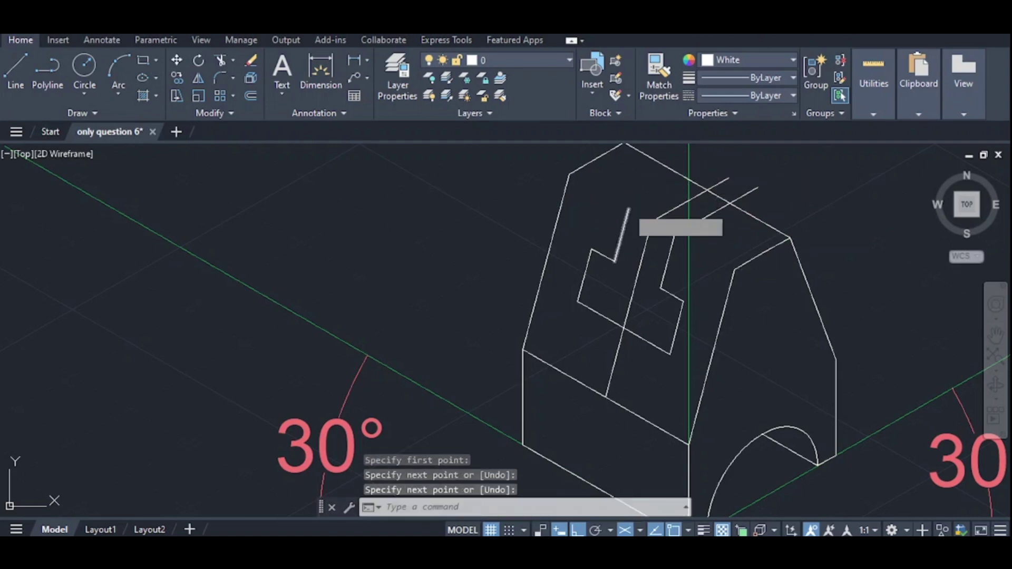
key(Return)
click(629, 209)
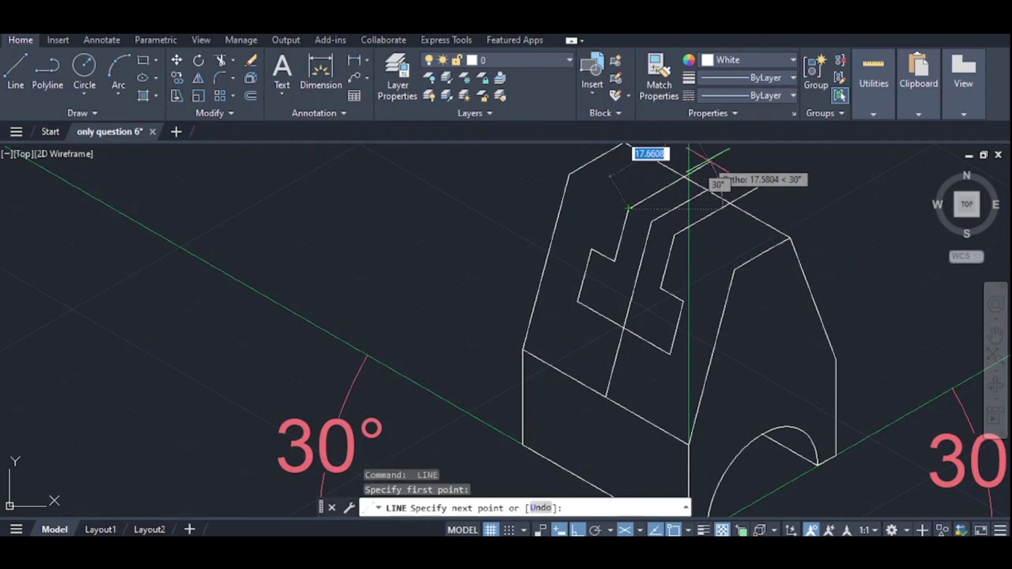
click(730, 150)
key(Escape)
Step: Erase the sloped centre line running through the T-slot
scroll(701, 220, down, 3)
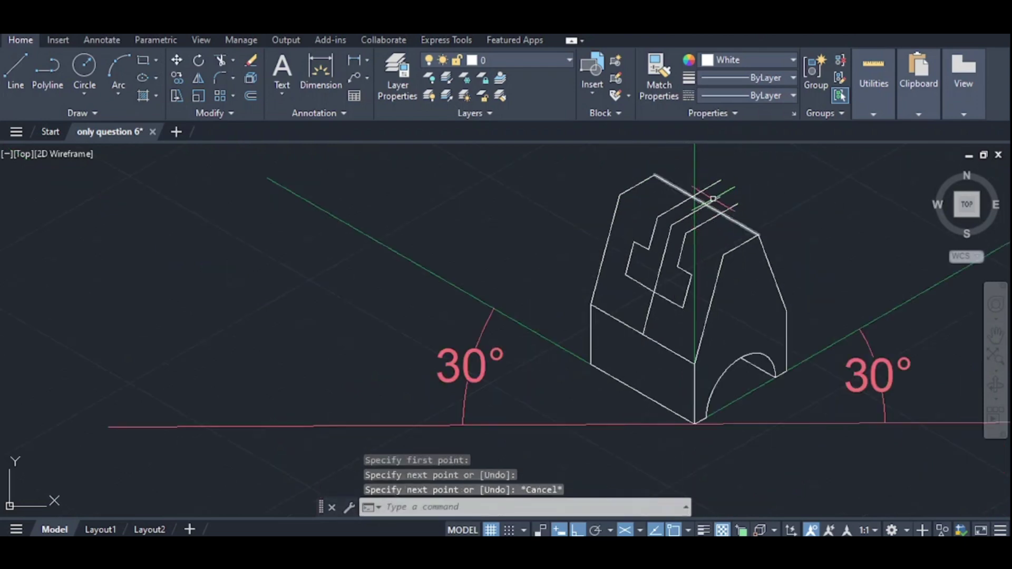
click(644, 328)
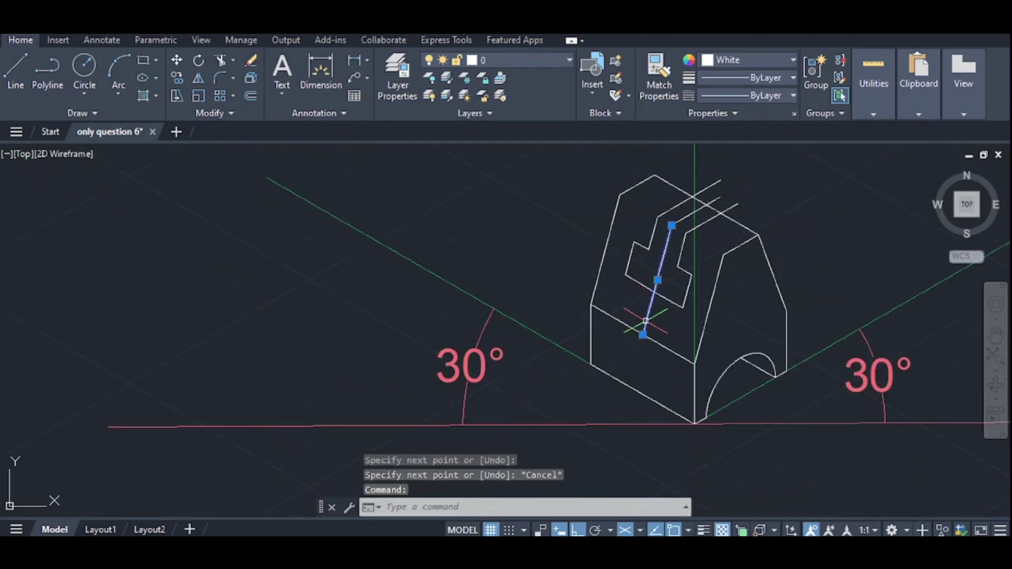
key(Delete)
Step: Trim the parts of the three 30° slot lines that extend beyond the block's back top edge
scroll(676, 205, up, 4)
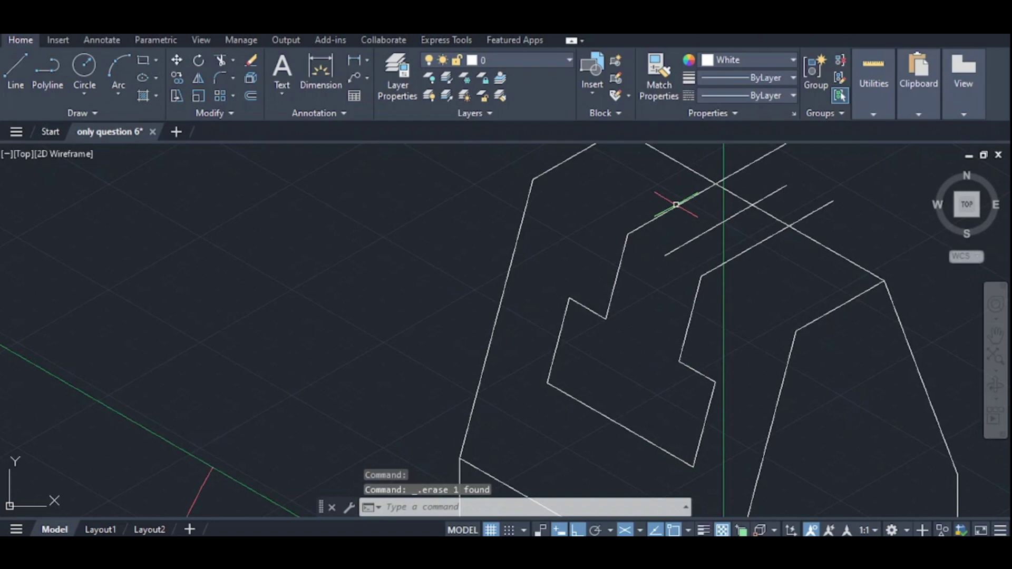
scroll(676, 204, down, 4)
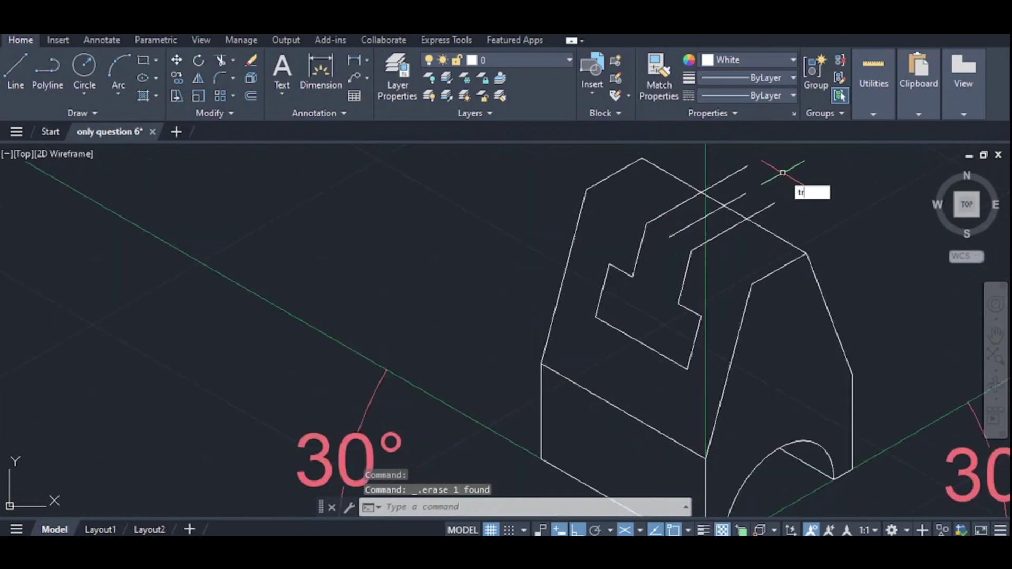
key(Return)
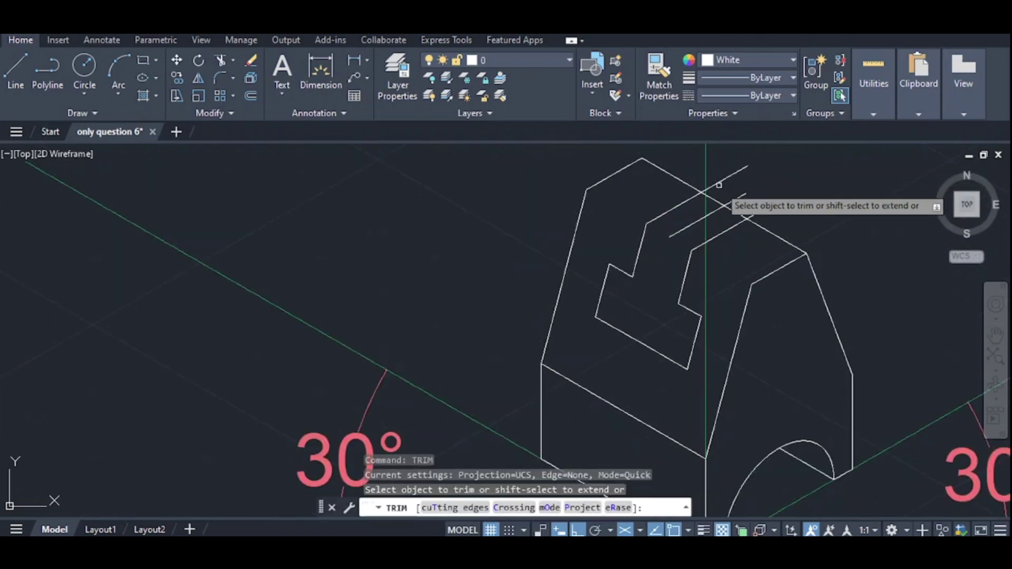
click(719, 184)
scroll(703, 188, up, 5)
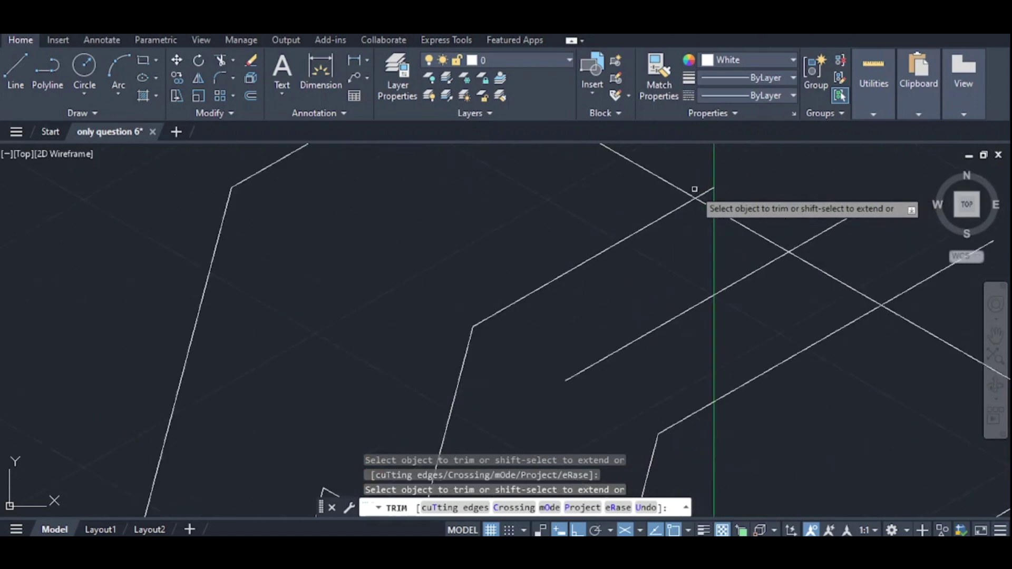
click(698, 193)
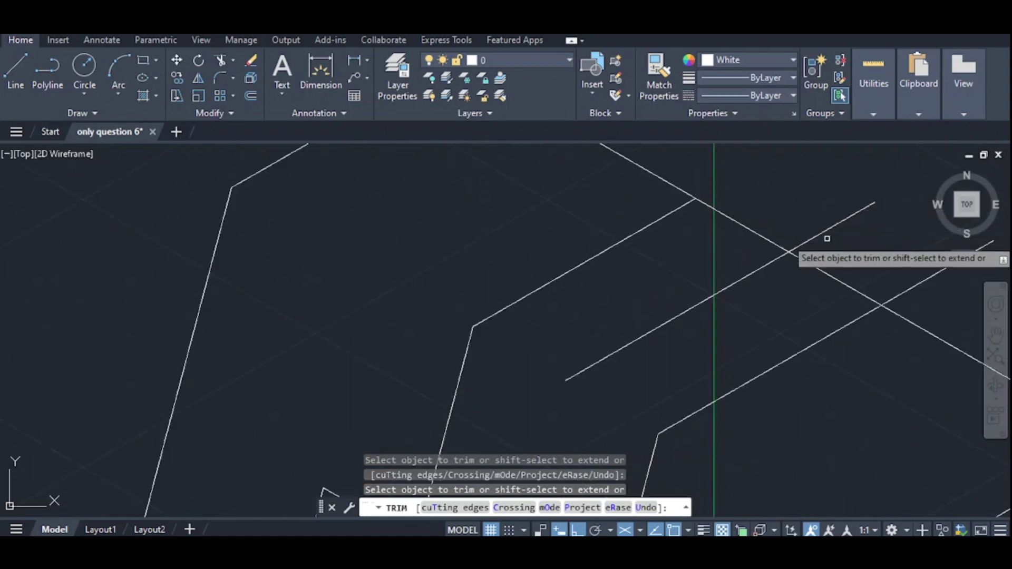
click(919, 282)
Step: Trim away the middle 30° slot line and the part of the block's back top edge that spans the slot opening
click(645, 335)
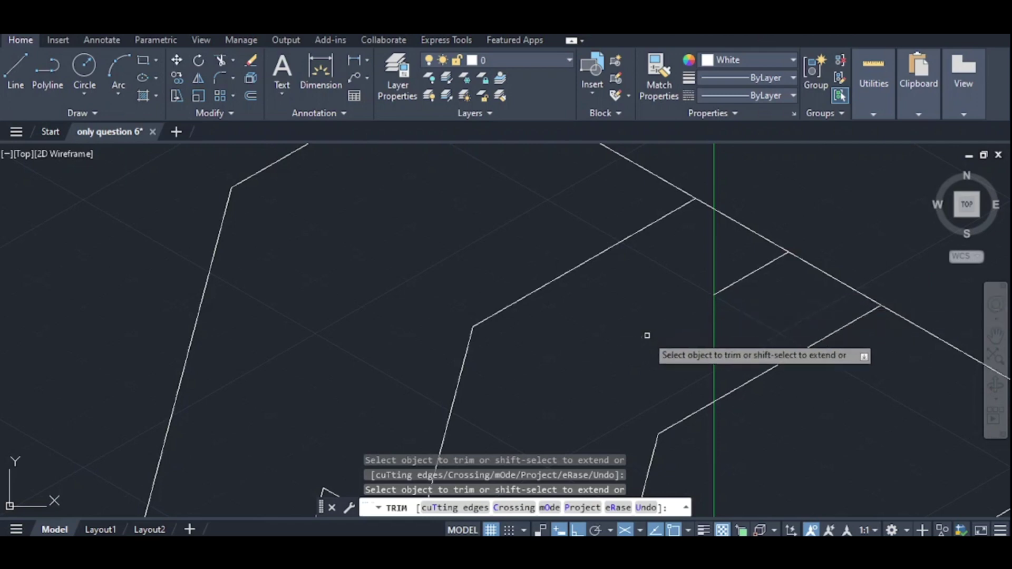
click(753, 231)
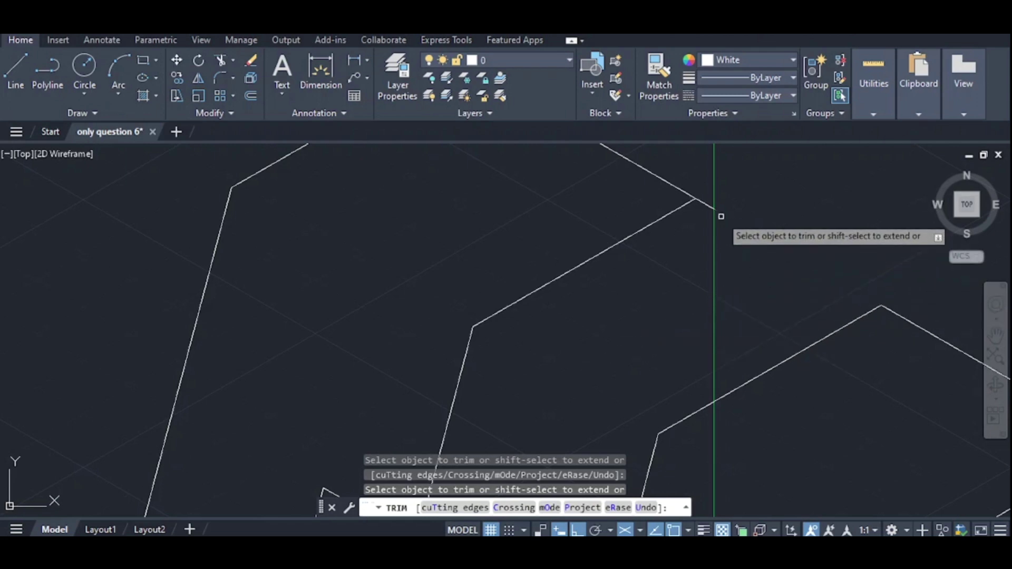
scroll(680, 221, down, 5)
key(Escape)
scroll(678, 279, up, 4)
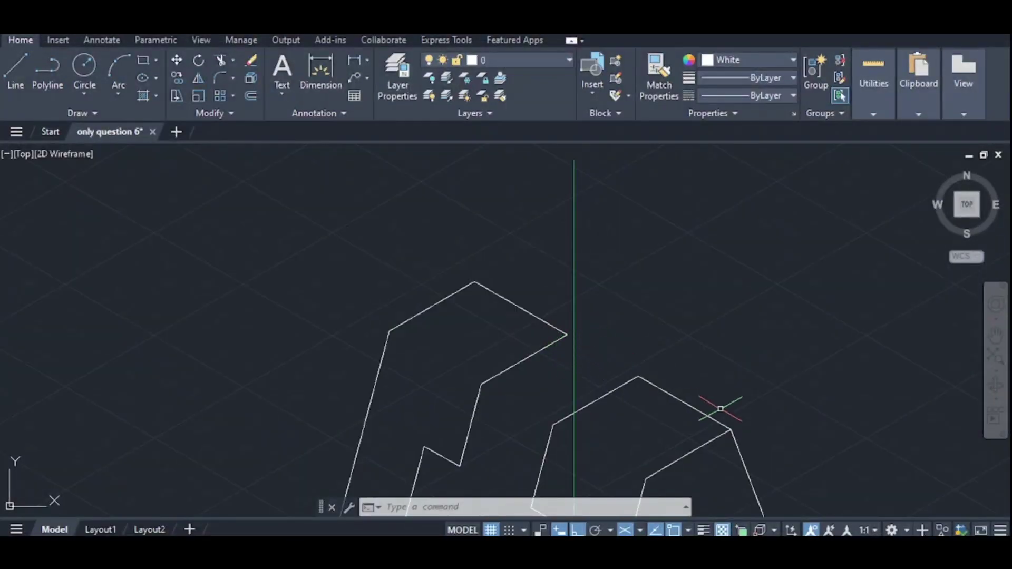
scroll(720, 409, down, 2)
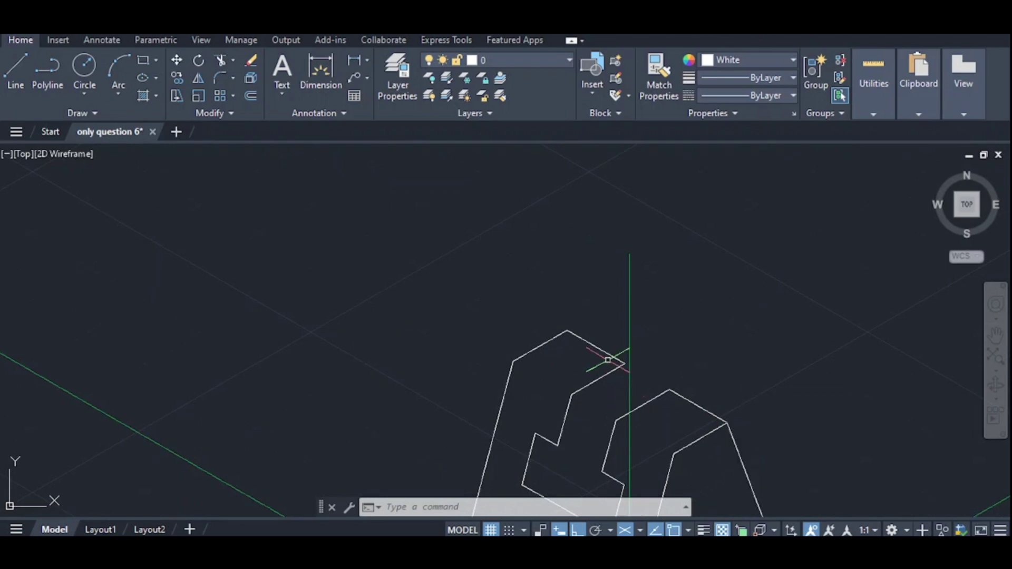
Step: Copy the block's rear sloped edge about 23 mm along the 150° direction to the back top corner on the slot's far side
click(738, 452)
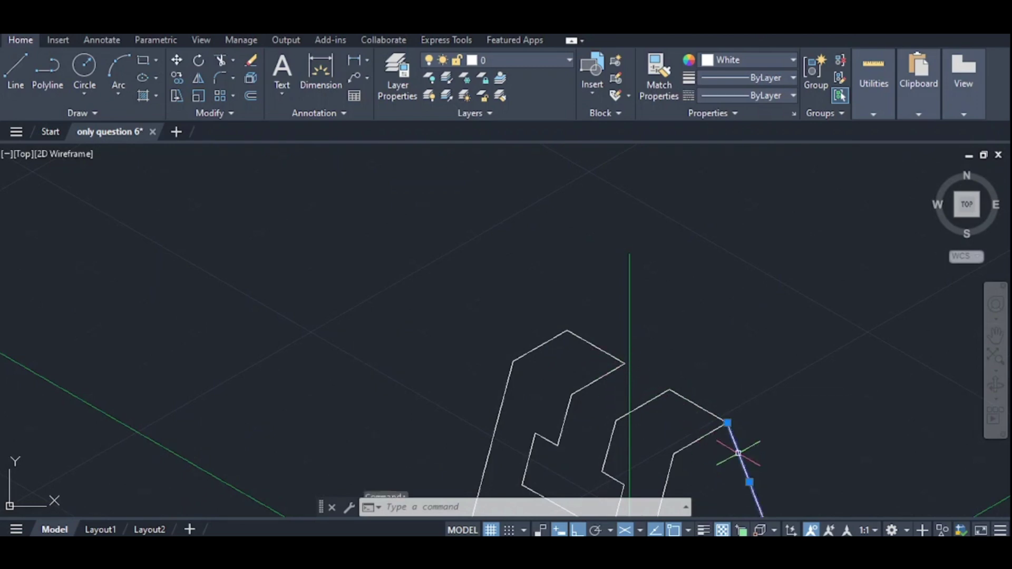
text(co)
key(Return)
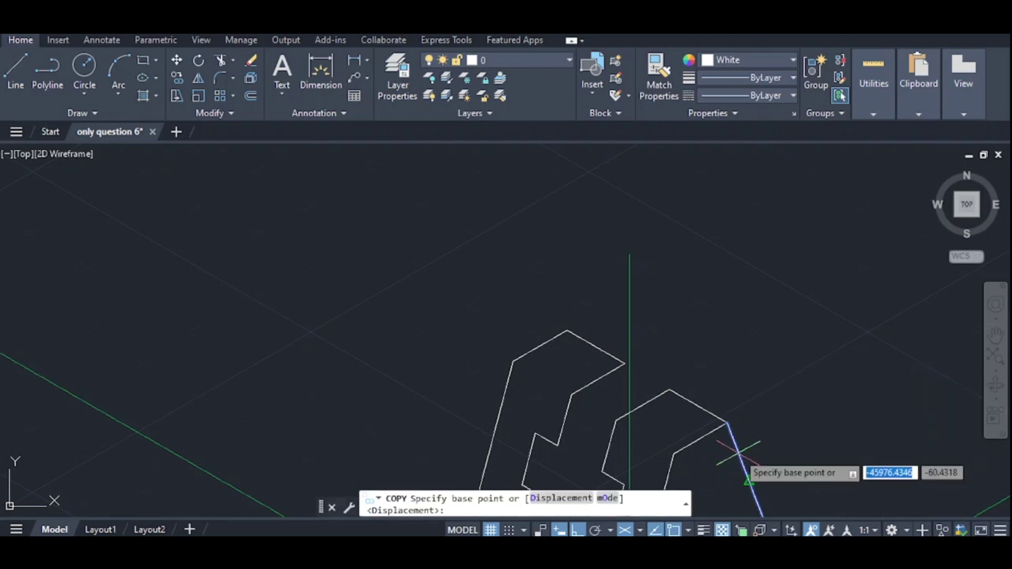
click(741, 454)
scroll(671, 410, up, 2)
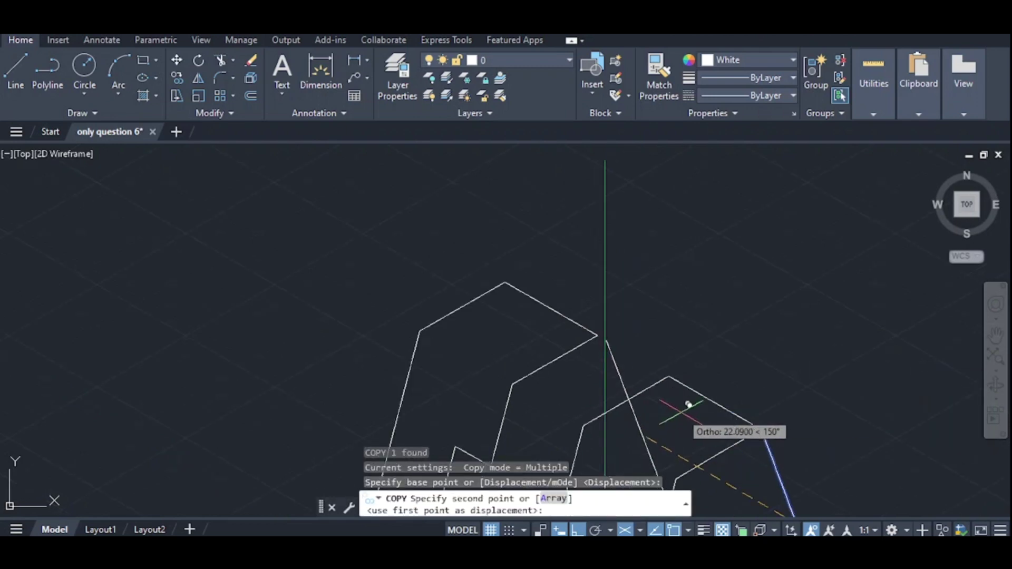
scroll(675, 377, up, 3)
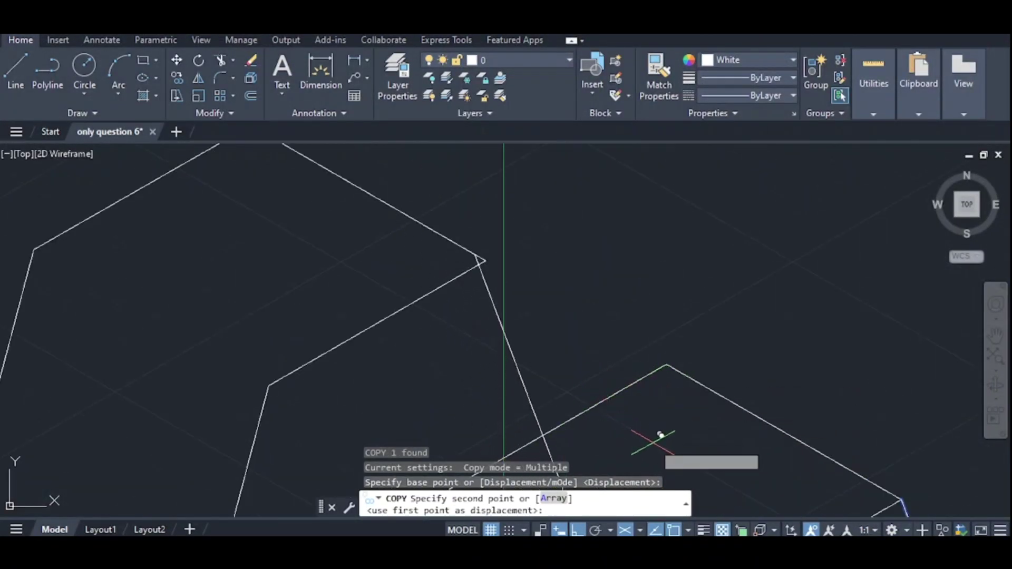
click(667, 442)
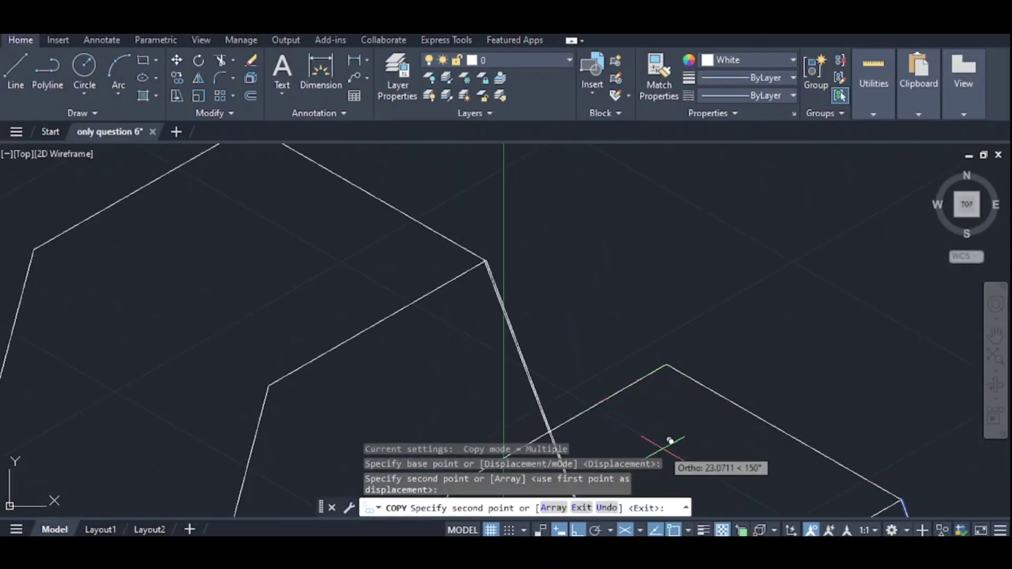
key(Escape)
scroll(656, 437, down, 5)
scroll(678, 464, up, 4)
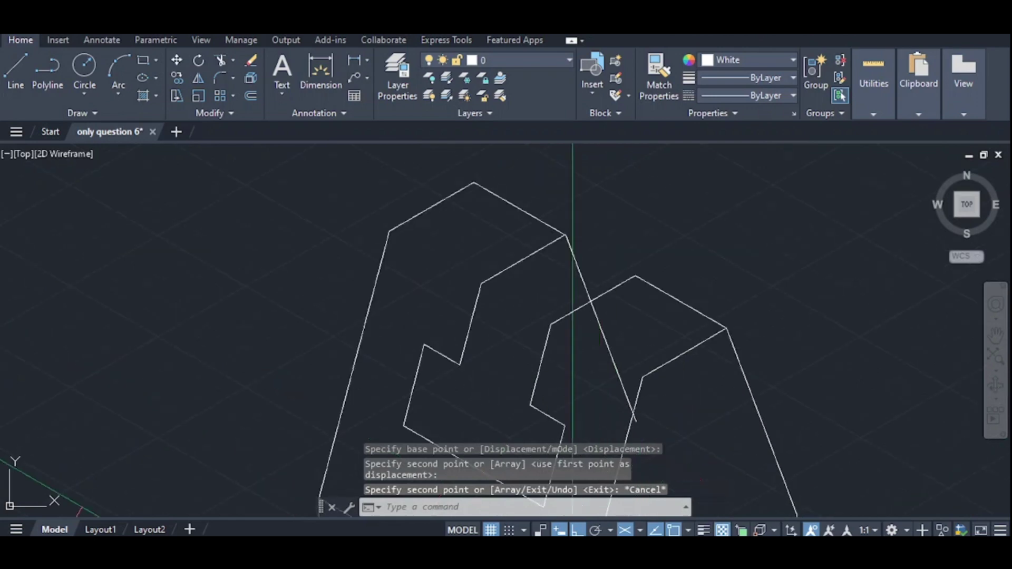
Step: Trim the copied sloped edge where it passes behind the near arm's top face
key(Return)
click(634, 419)
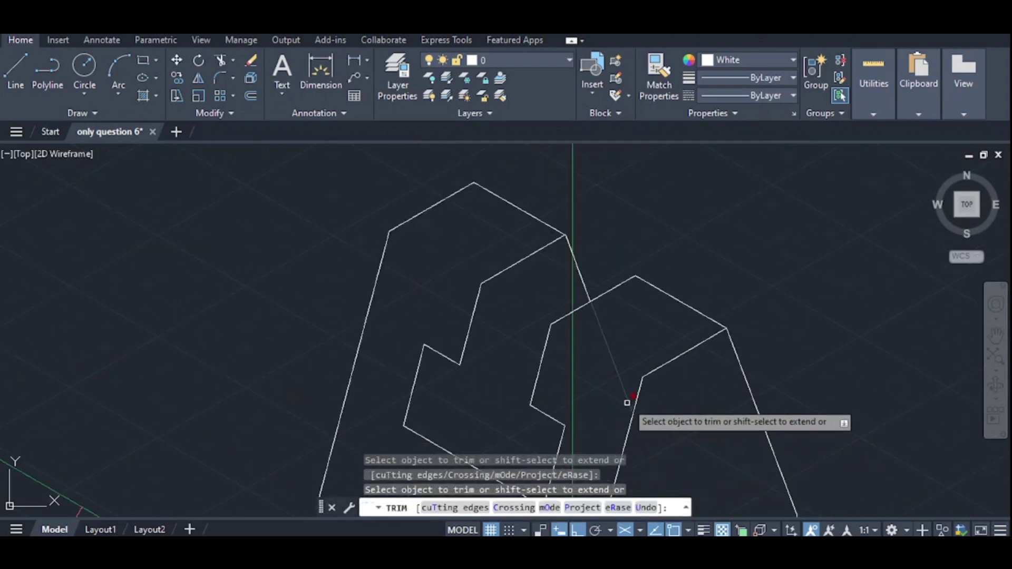
key(Escape)
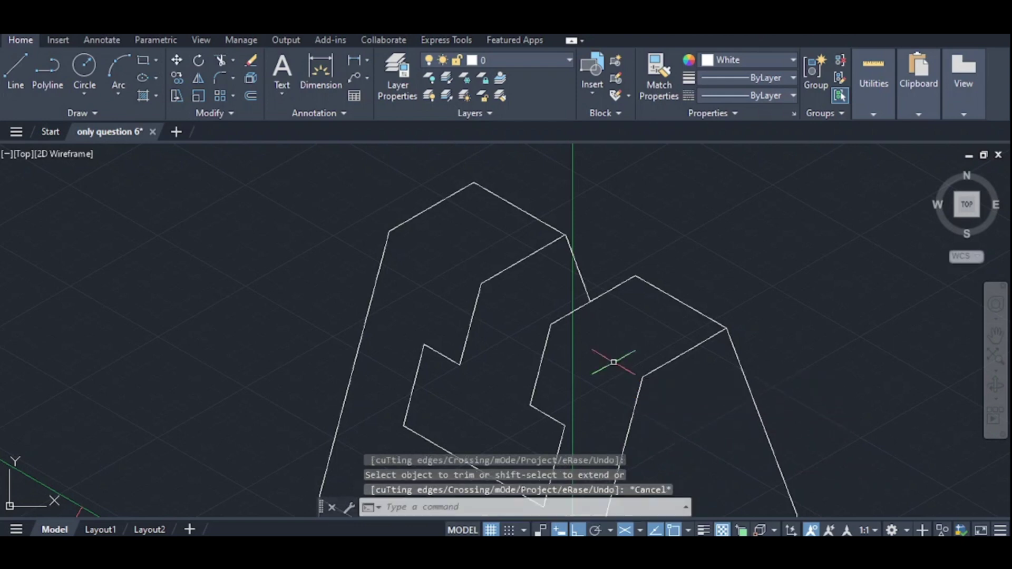
scroll(614, 361, down, 5)
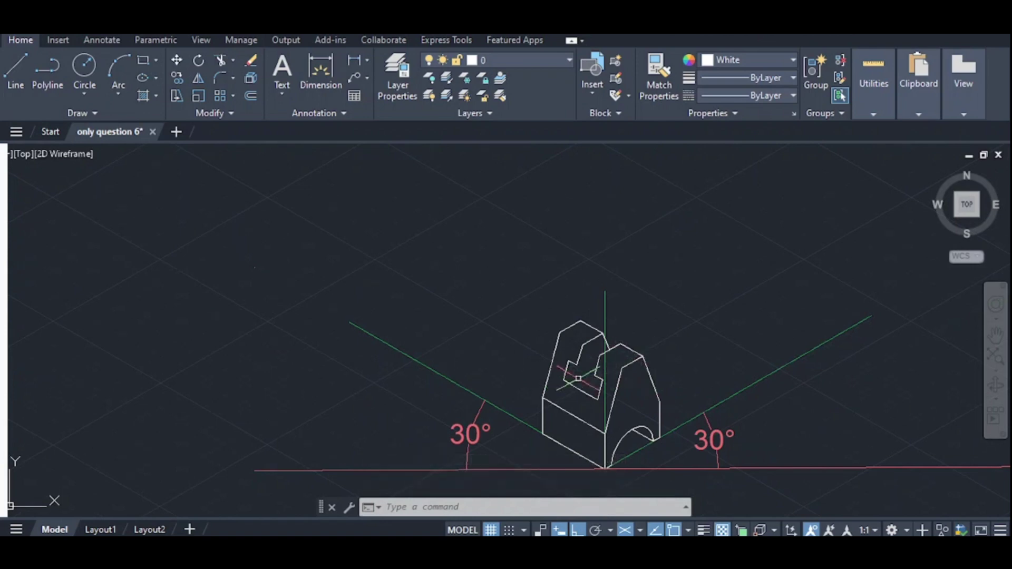
Step: Draw a 30° line from the T-slot's far lower corner past the slot's near side
key(Return)
scroll(558, 379, up, 5)
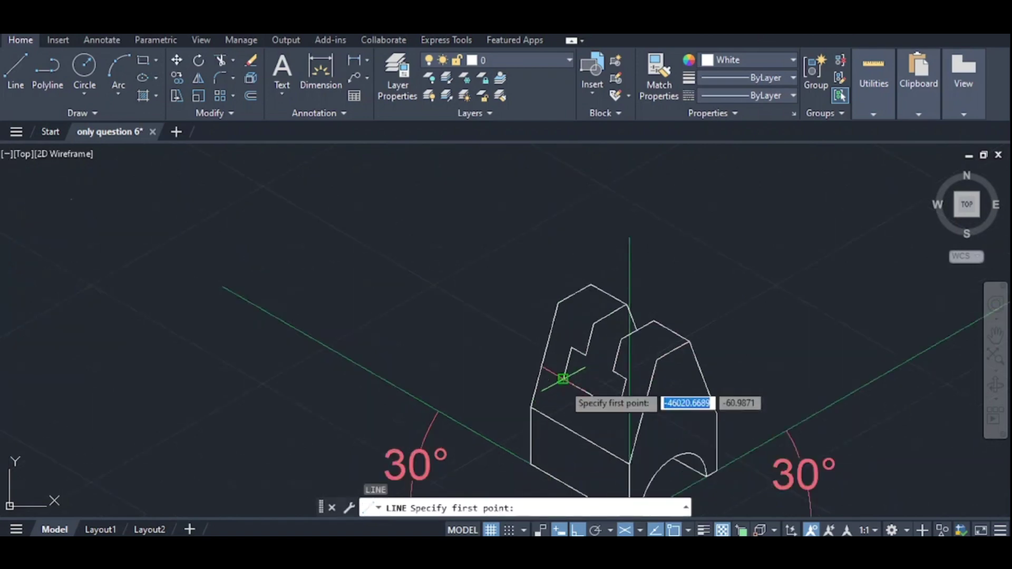
scroll(555, 381, up, 3)
click(546, 382)
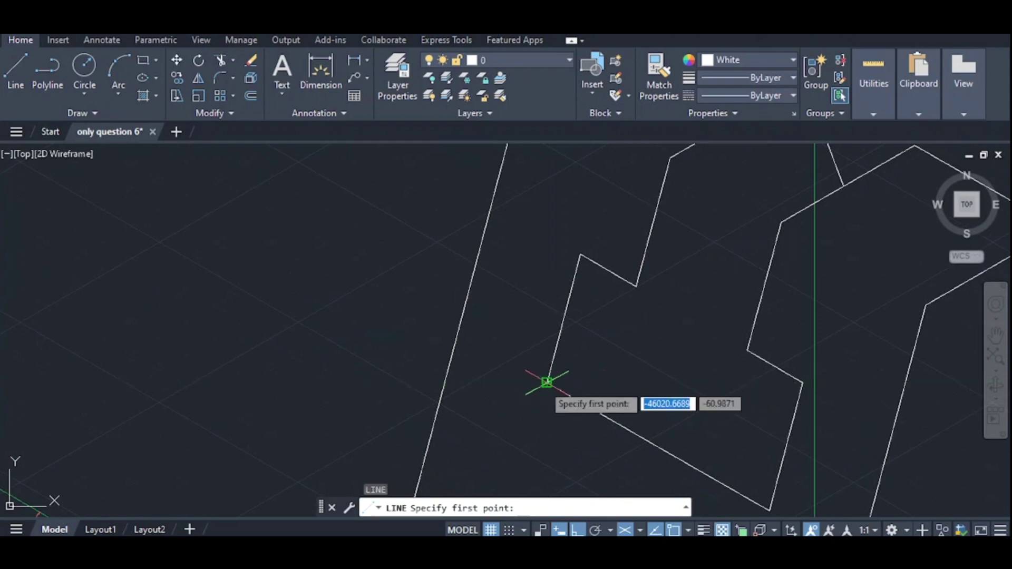
click(819, 234)
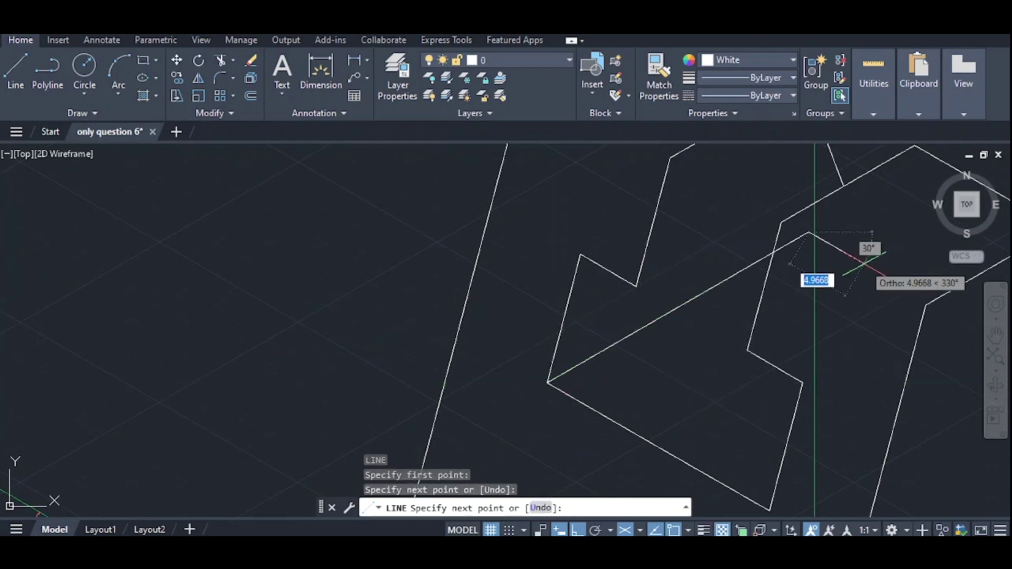
key(Escape)
scroll(820, 263, down, 2)
scroll(817, 313, down, 2)
Step: Trim the part of the T-slot's 30° floor line that extends beyond the slot's near side
text(tr)
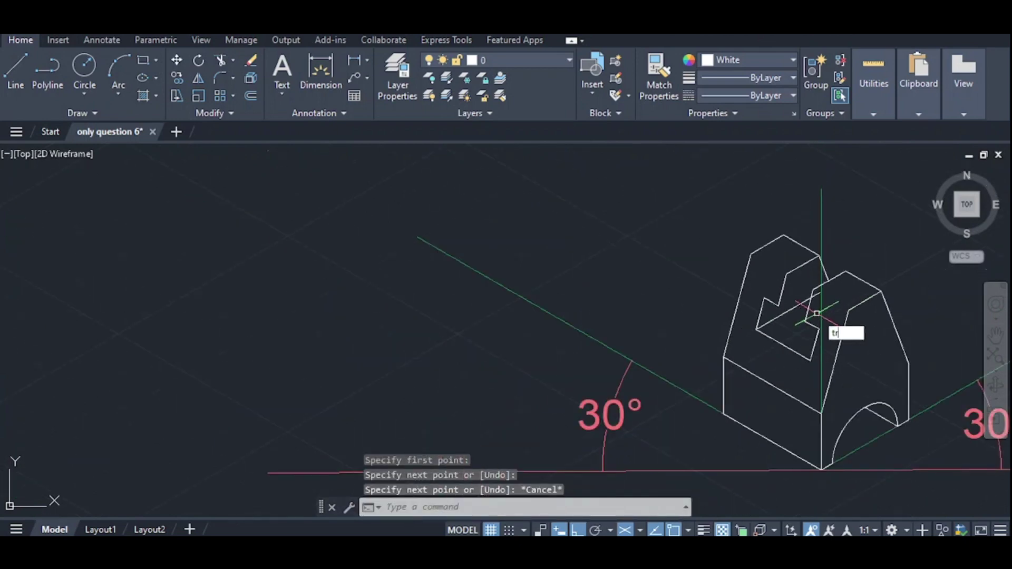
key(Return)
scroll(816, 313, up, 3)
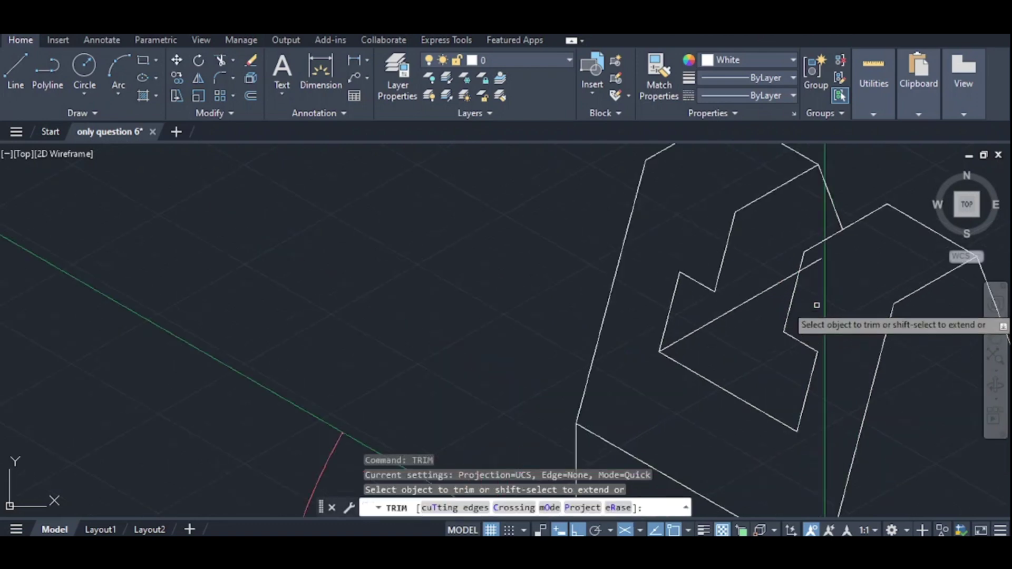
scroll(816, 259, down, 5)
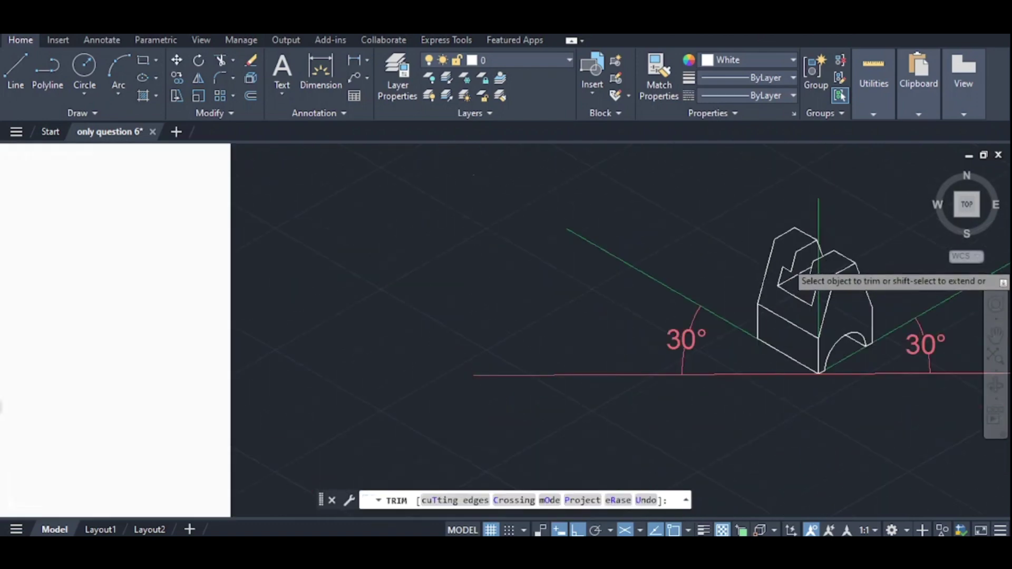
key(Escape)
scroll(825, 344, down, 2)
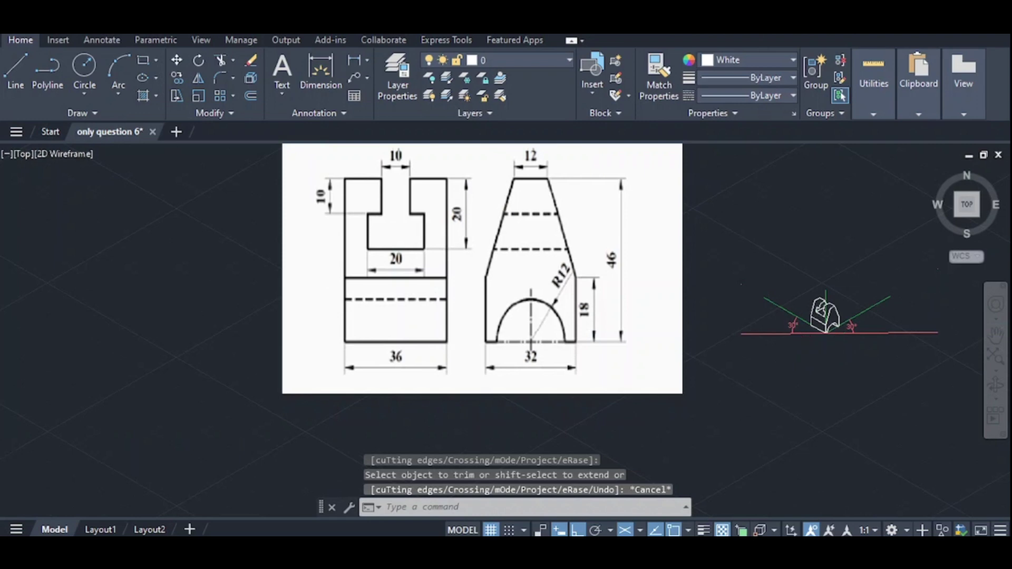
scroll(825, 343, up, 3)
scroll(817, 342, down, 3)
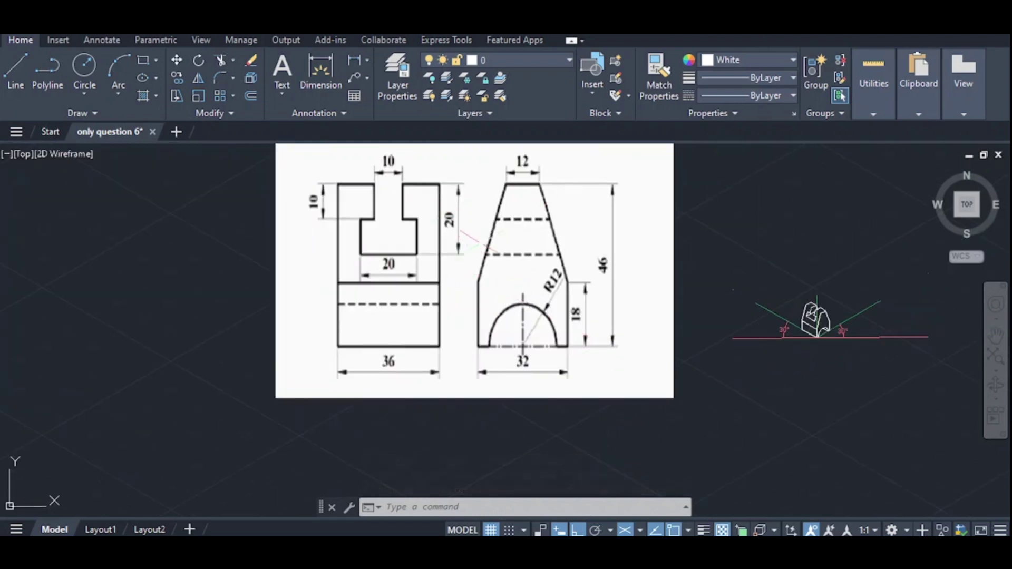
scroll(843, 326, up, 3)
scroll(836, 319, down, 2)
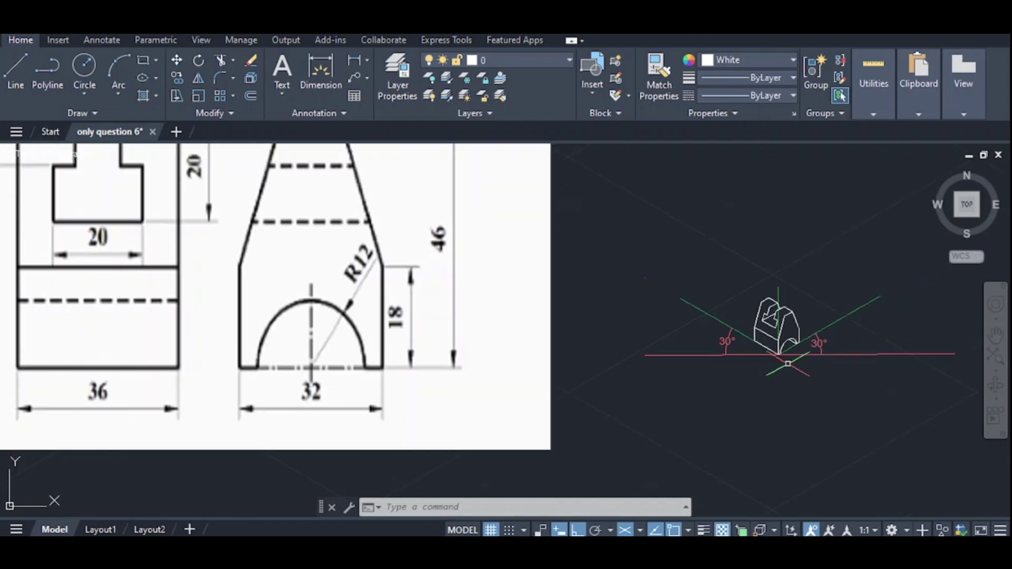